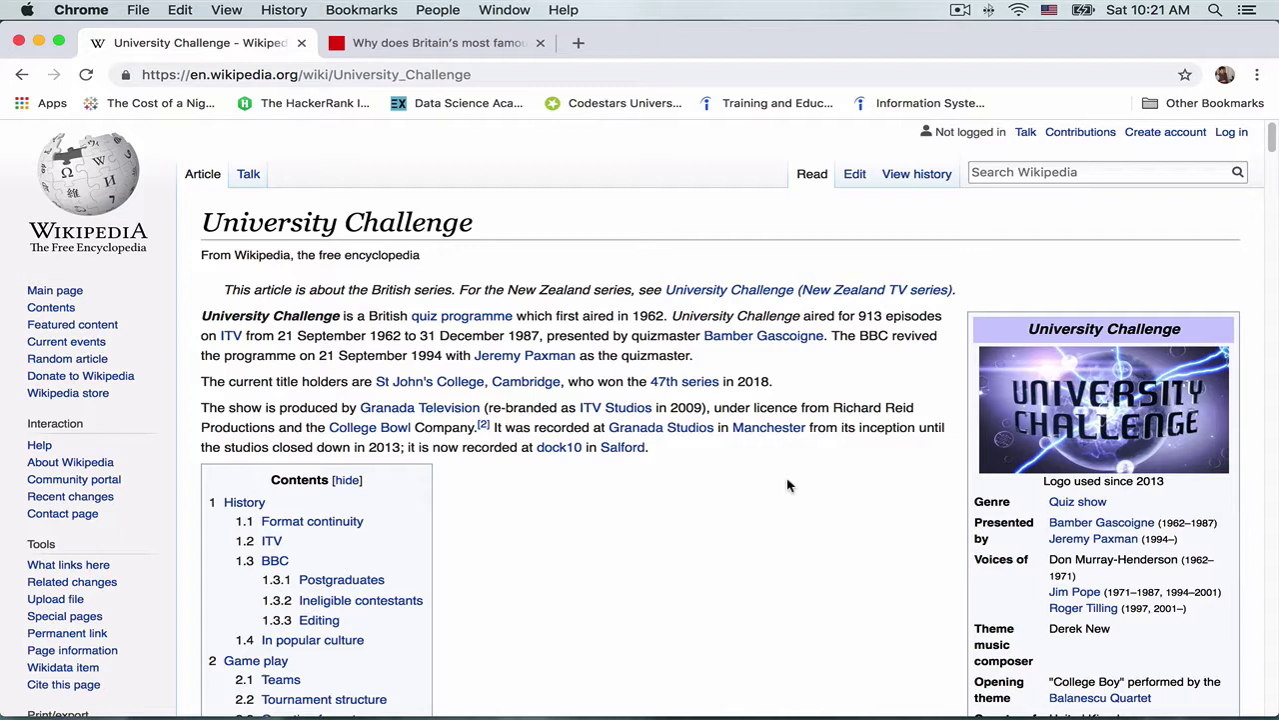
Step: Scroll a little way down the Wikipedia University Challenge article
{"action": "scroll", "coordinate": [620, 280], "scroll_direction": "down", "scroll_amount": 1}
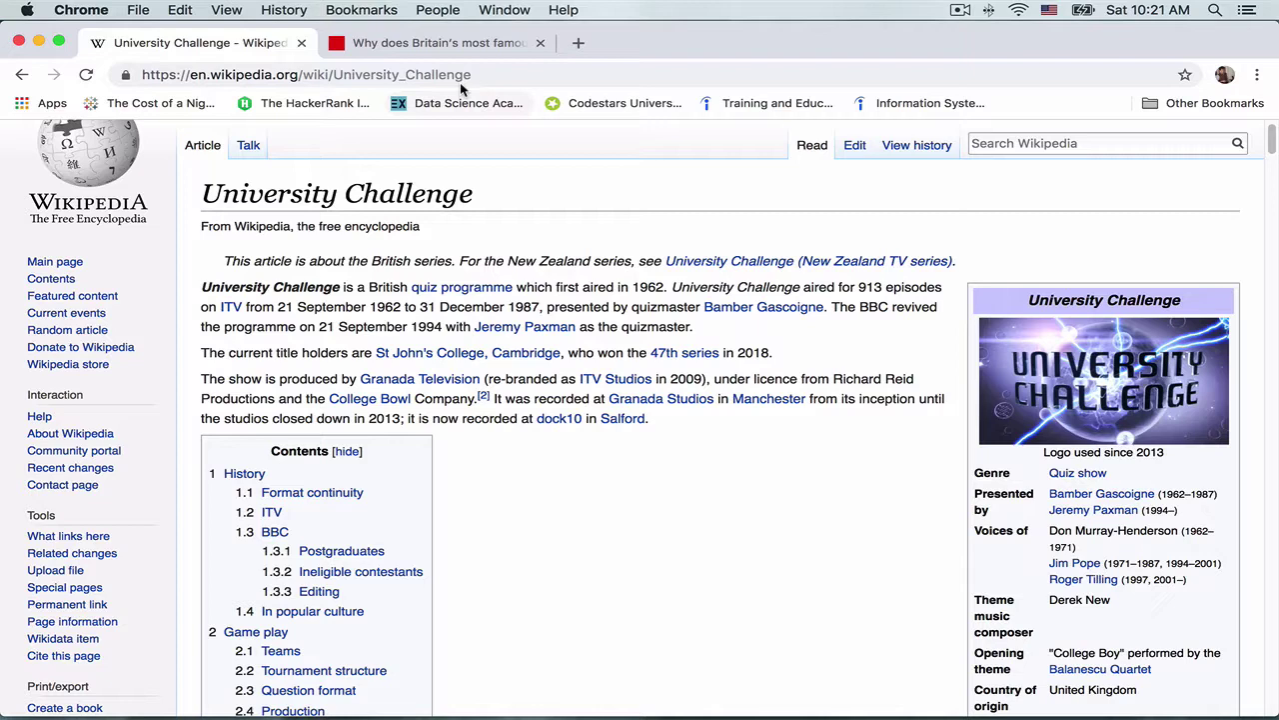
Step: In the Economist article, highlight the headline, scroll to the teams-by-university chart and dismiss the gift banner
{"action": "left_click", "coordinate": [453, 42]}
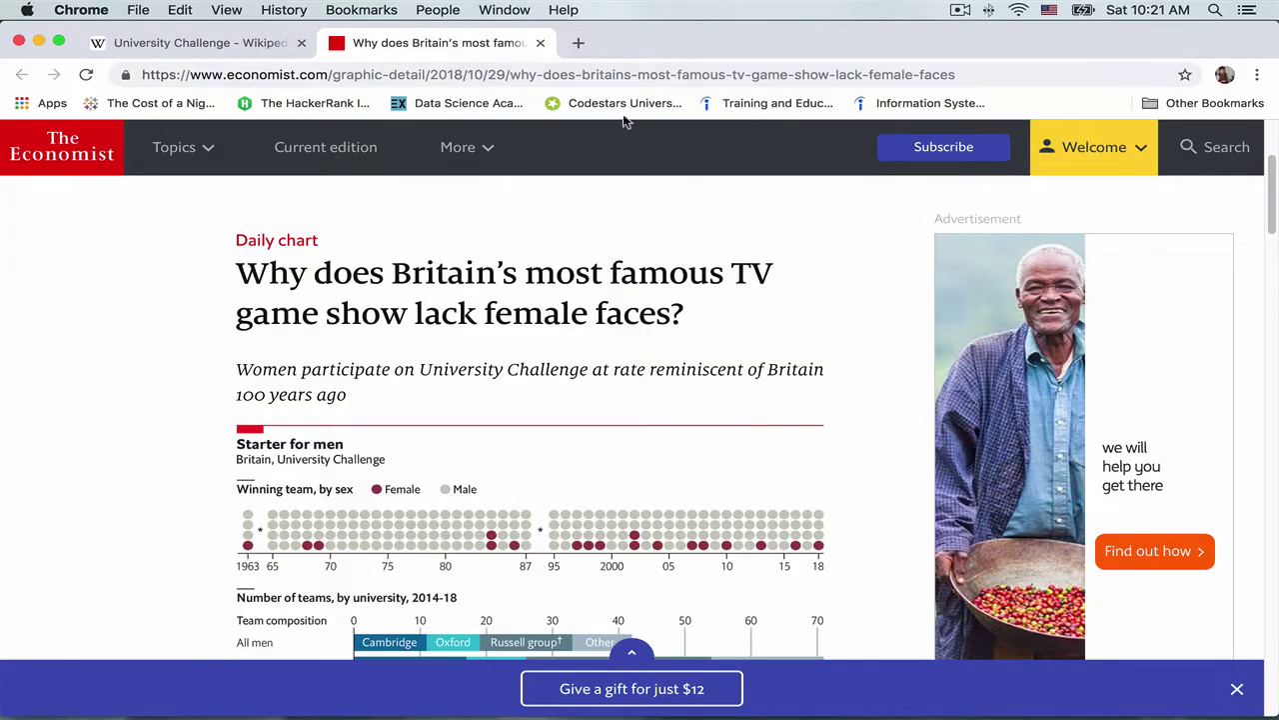
{"action": "left_click_drag", "start_coordinate": [238, 272], "coordinate": [716, 320]}
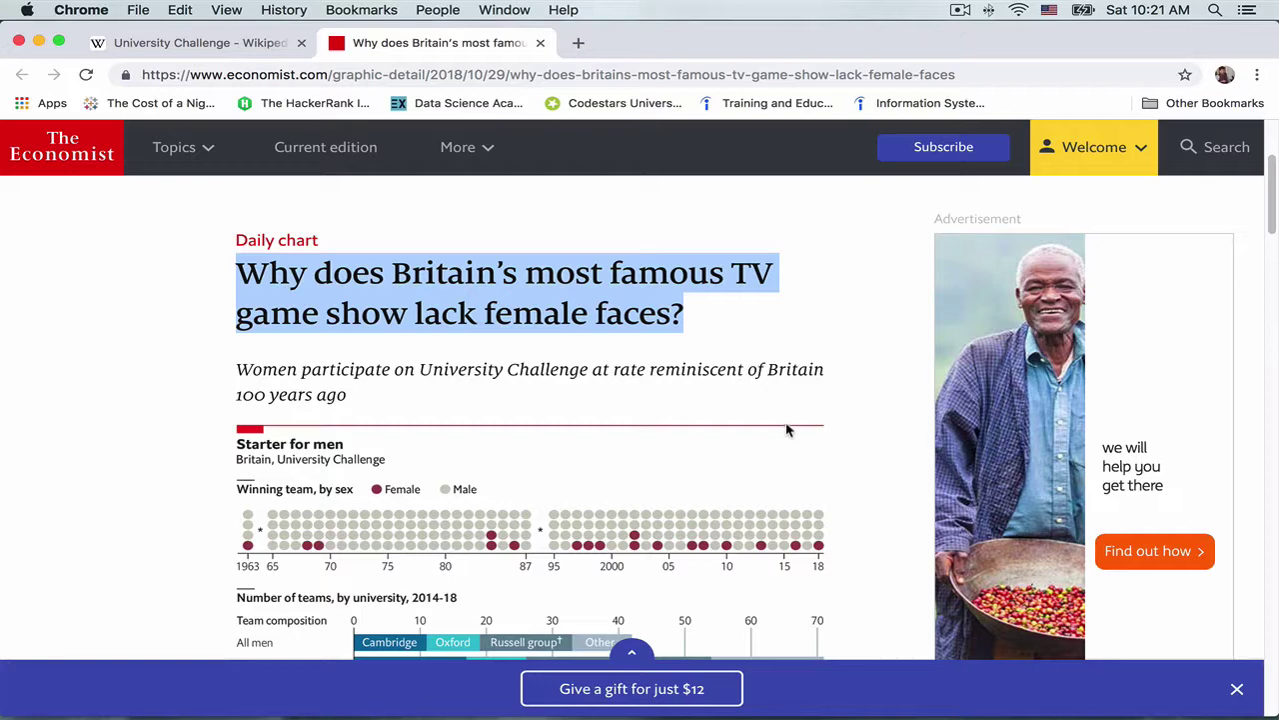
{"action": "scroll", "coordinate": [724, 437], "scroll_direction": "down", "scroll_amount": 5}
{"action": "scroll", "coordinate": [727, 444], "scroll_direction": "down", "scroll_amount": 2}
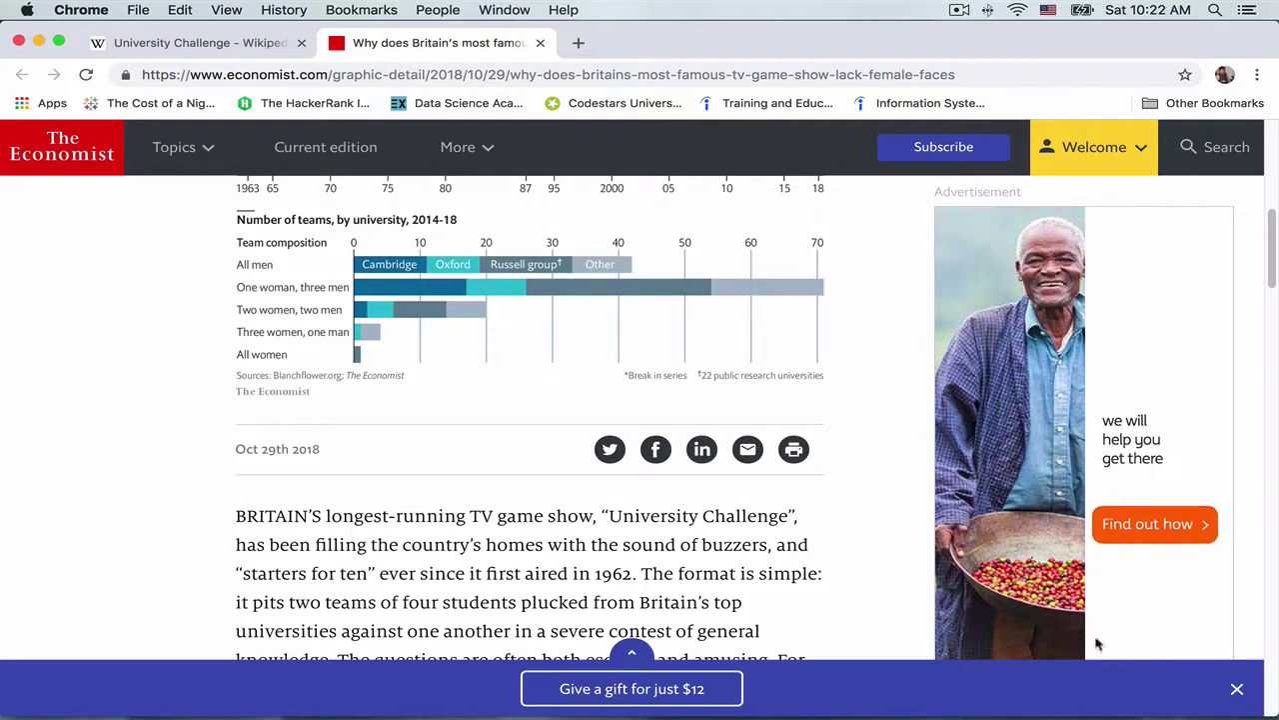
{"action": "left_click", "coordinate": [1237, 688]}
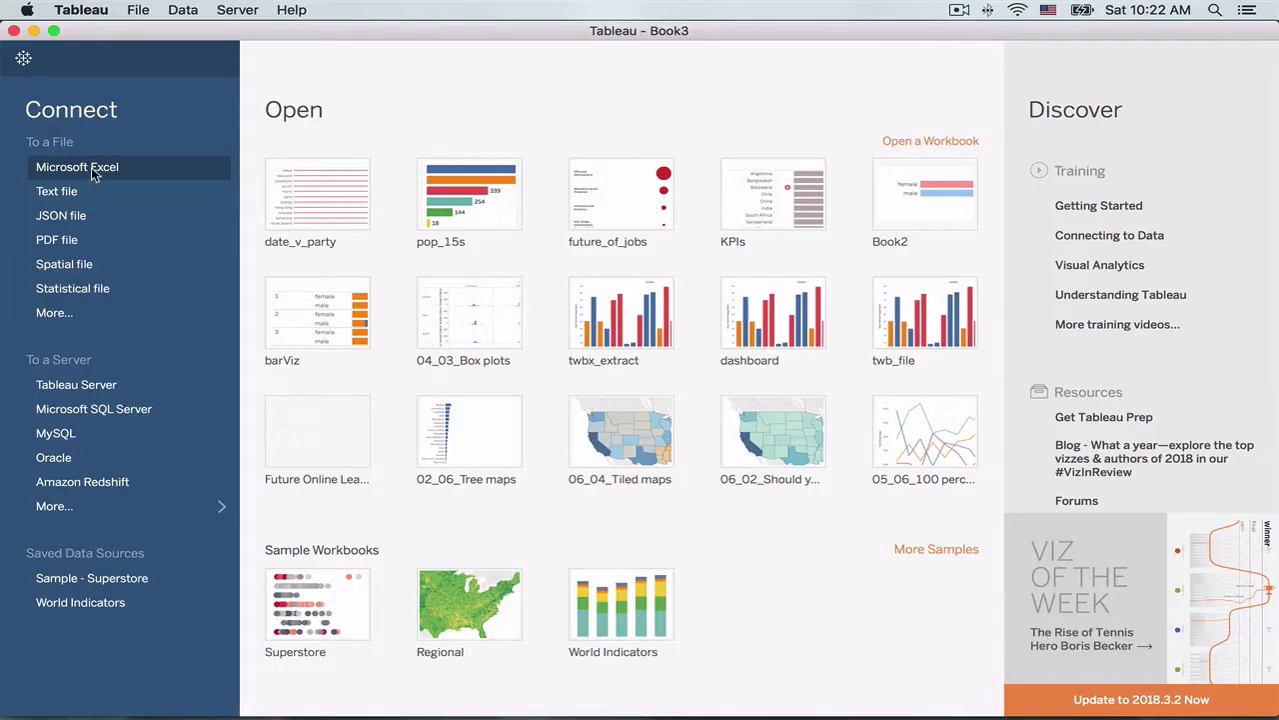
Step: Connect Tableau to the UniversityChallenge.xlsx Excel workbook
{"action": "left_click", "coordinate": [92, 173]}
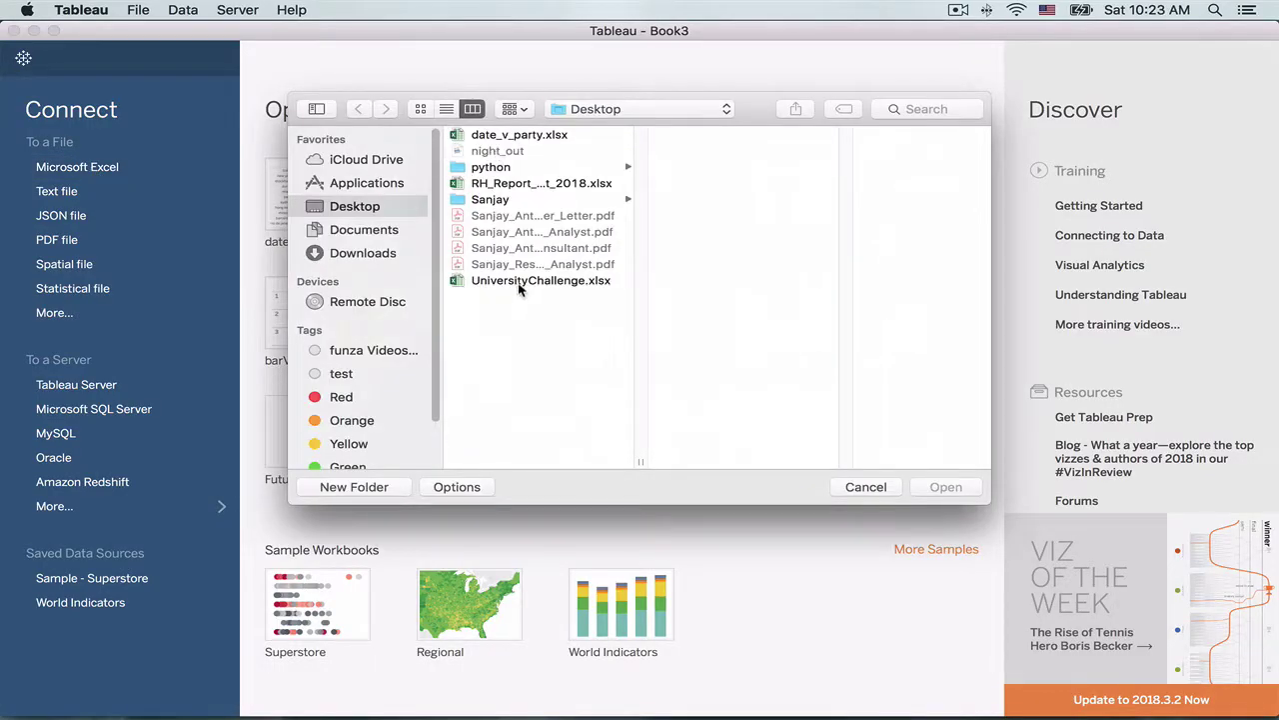
{"action": "left_click", "coordinate": [540, 280]}
{"action": "left_click", "coordinate": [937, 488]}
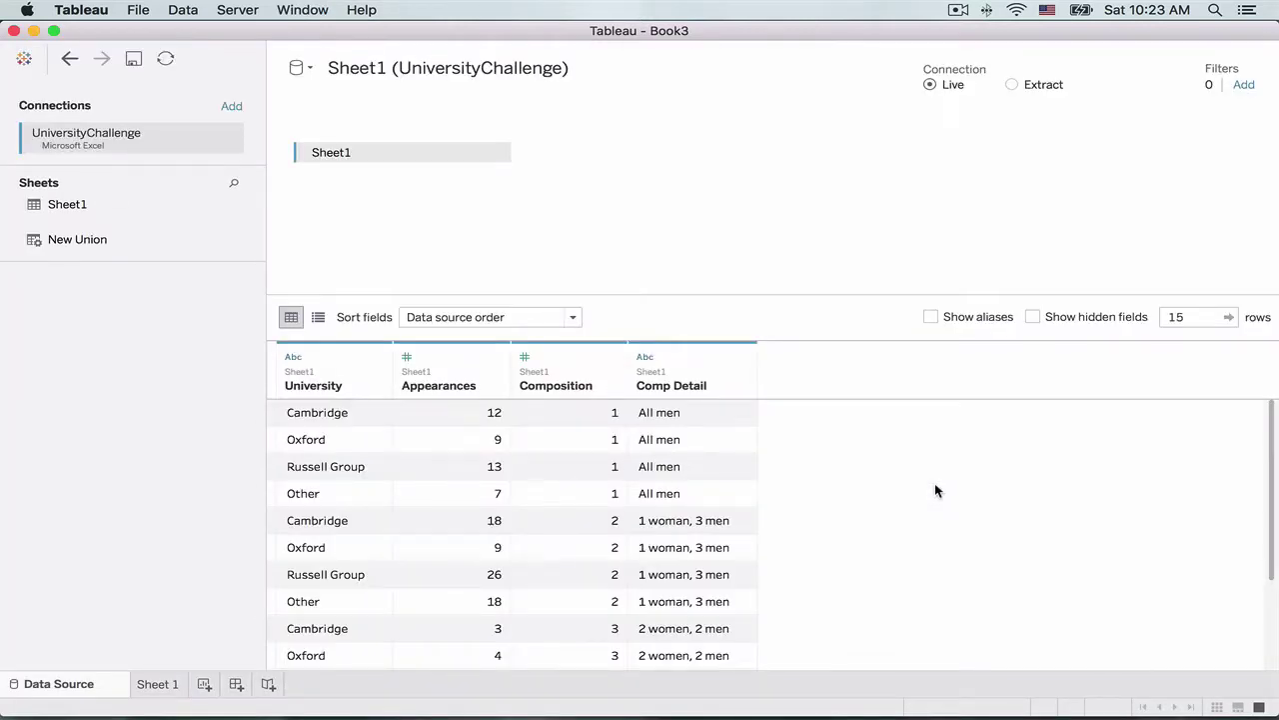
Step: Go to Sheet 1 and set the mark type to Bar
{"action": "left_click", "coordinate": [151, 687]}
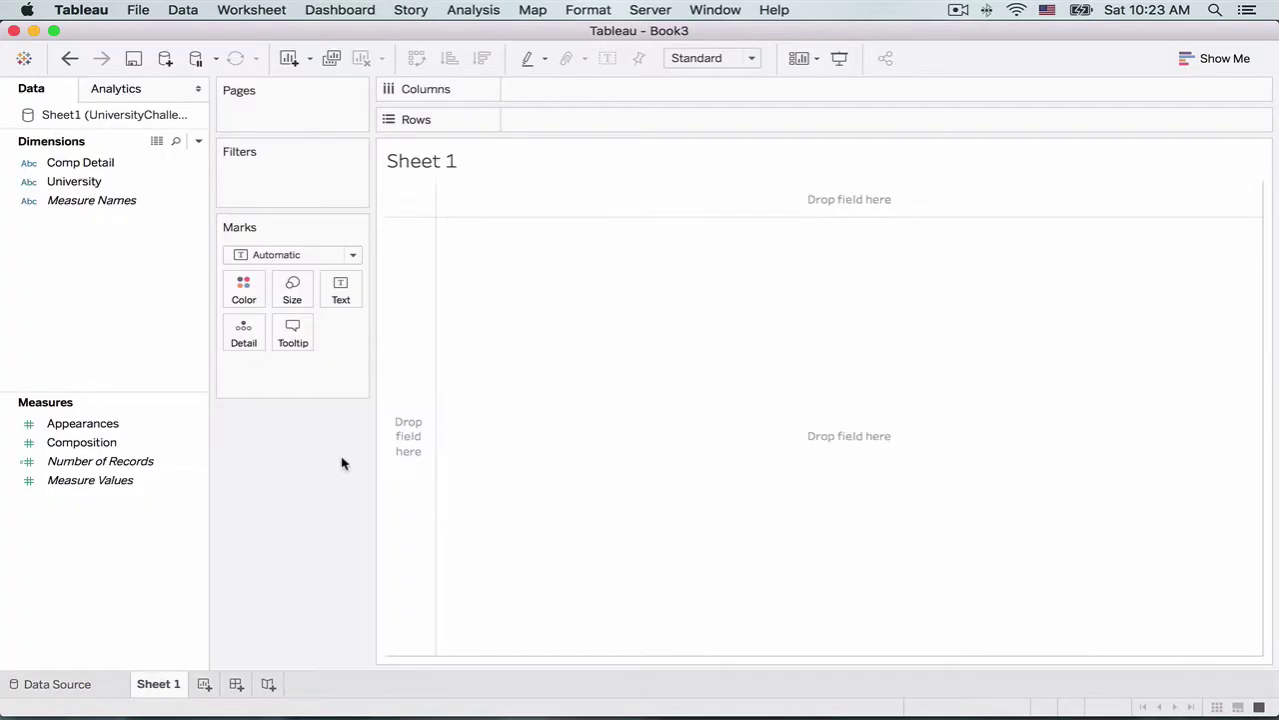
{"action": "left_click", "coordinate": [348, 256]}
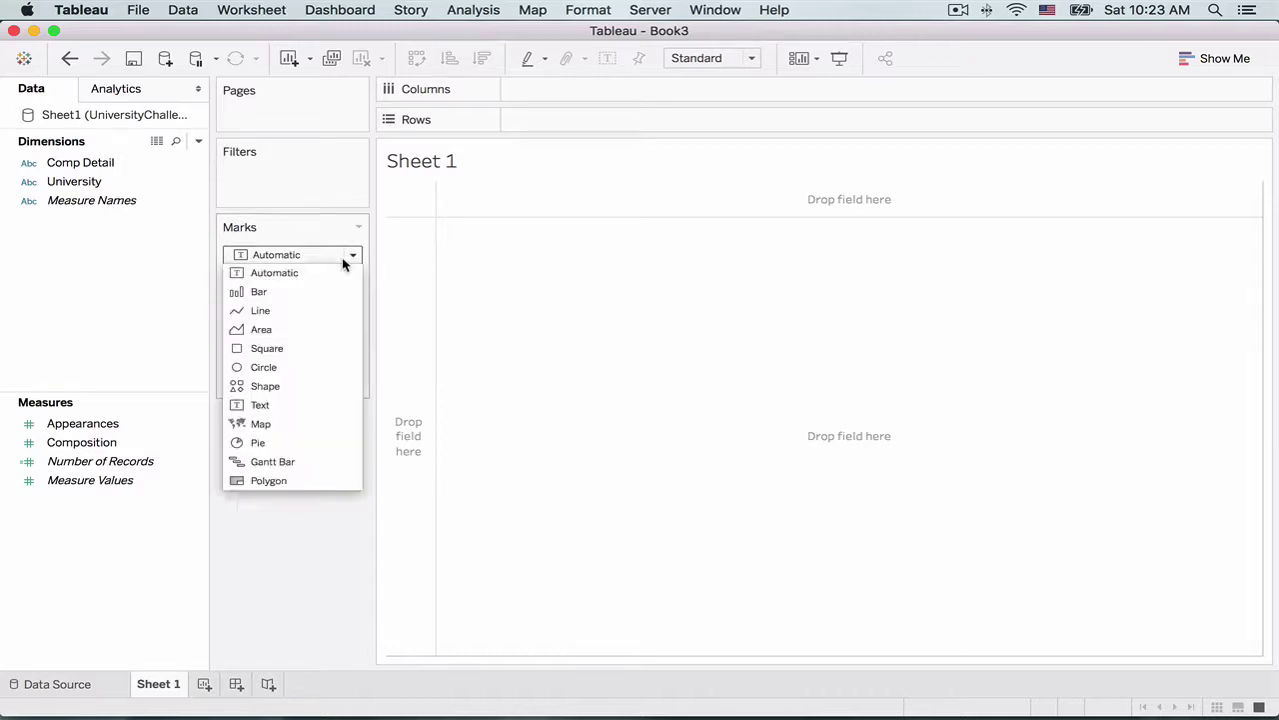
{"action": "left_click", "coordinate": [282, 292]}
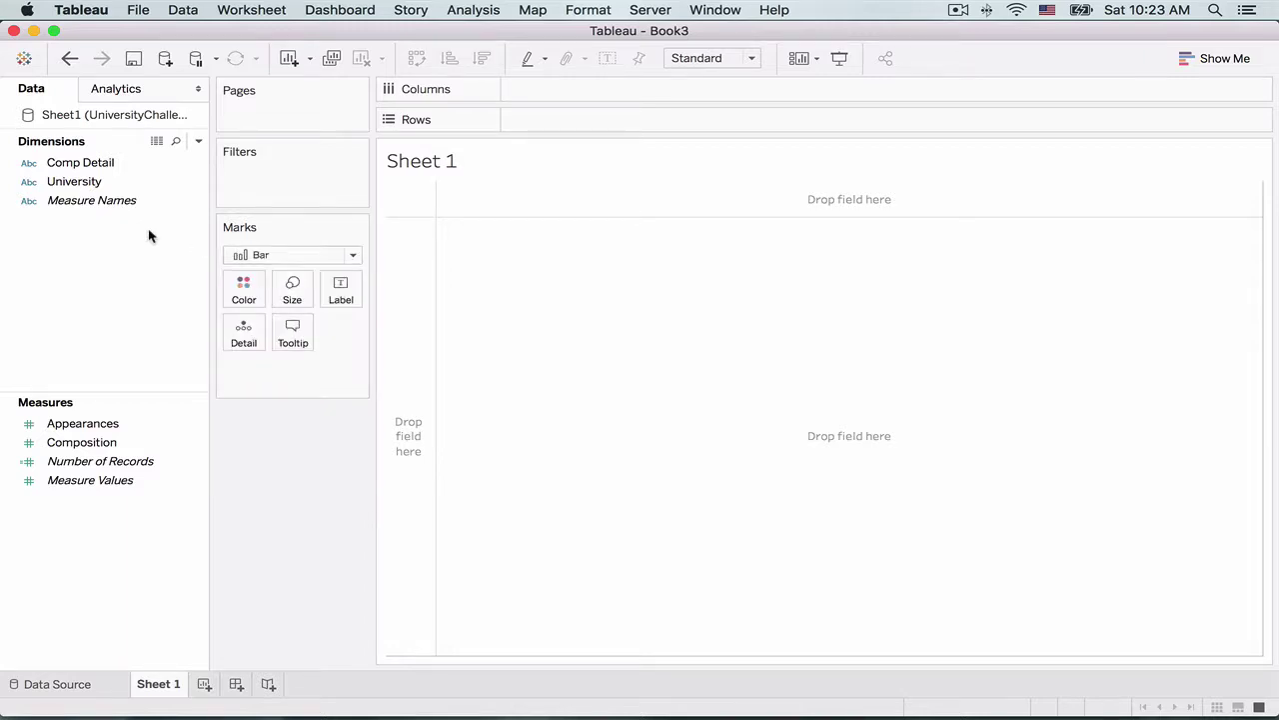
Step: Plot Appearances across Comp Detail rows, sorted descending and fitted to Entire View
{"action": "mouse_move", "coordinate": [86, 423]}
{"action": "left_mouse_down"}
{"action": "mouse_move", "coordinate": [537, 133]}
{"action": "mouse_move", "coordinate": [570, 93]}
{"action": "left_mouse_up"}
{"action": "left_click_drag", "start_coordinate": [114, 164], "coordinate": [600, 119]}
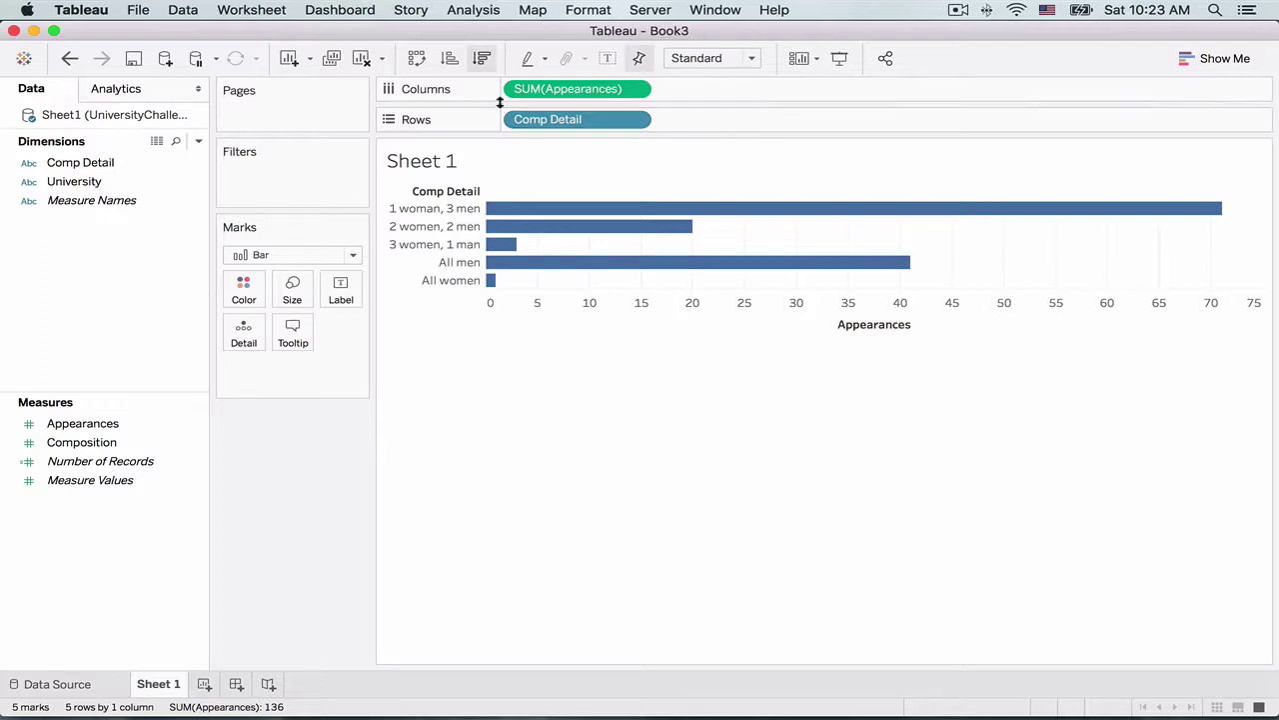
{"action": "left_click", "coordinate": [477, 61]}
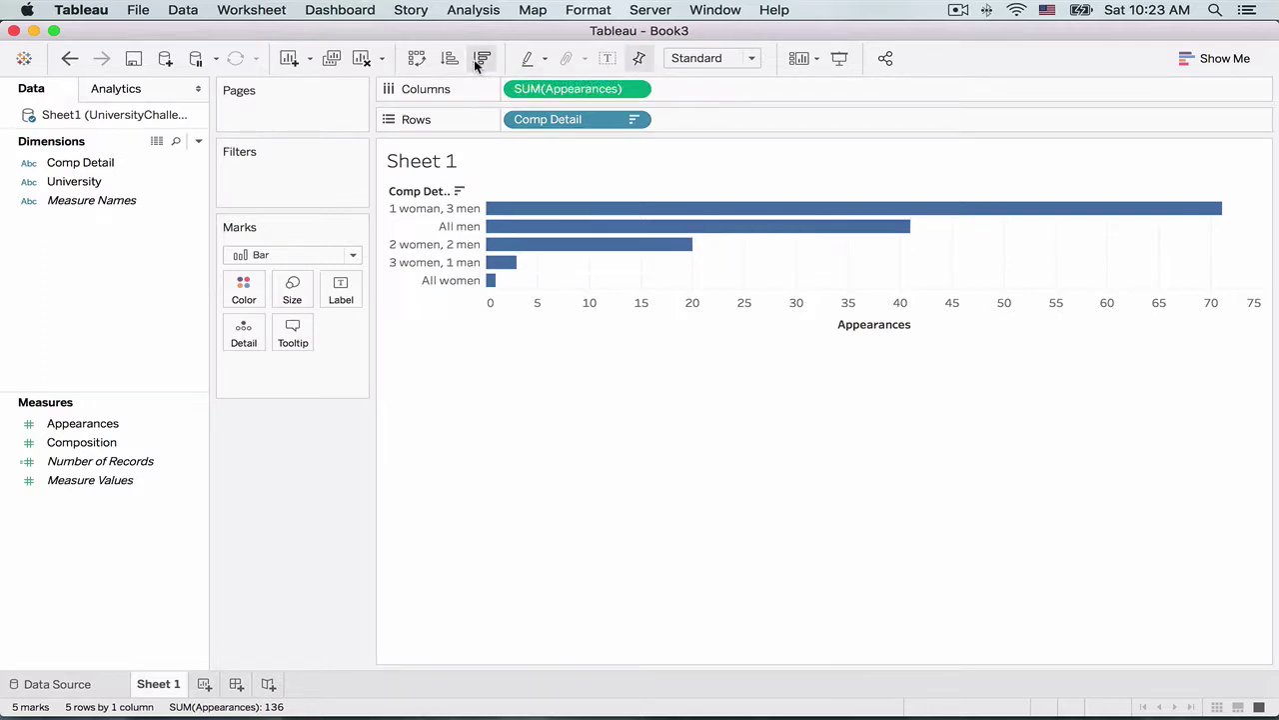
{"action": "left_click", "coordinate": [753, 61]}
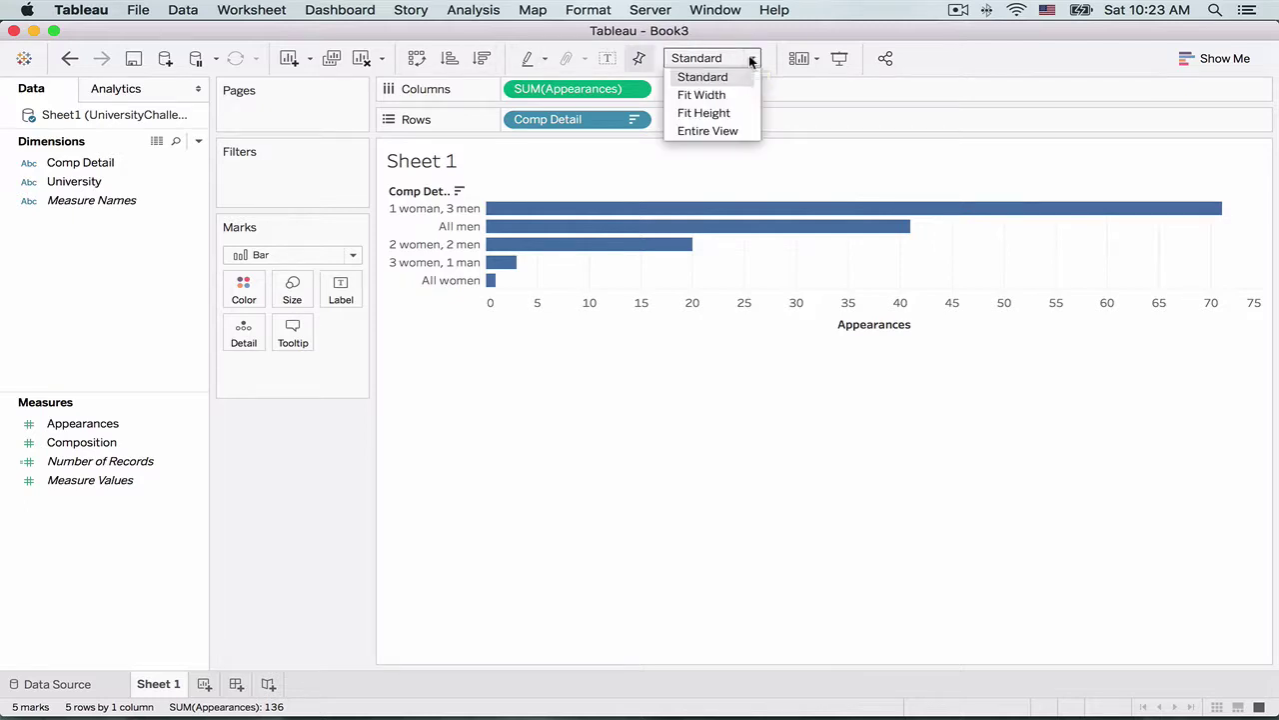
{"action": "left_click", "coordinate": [716, 129]}
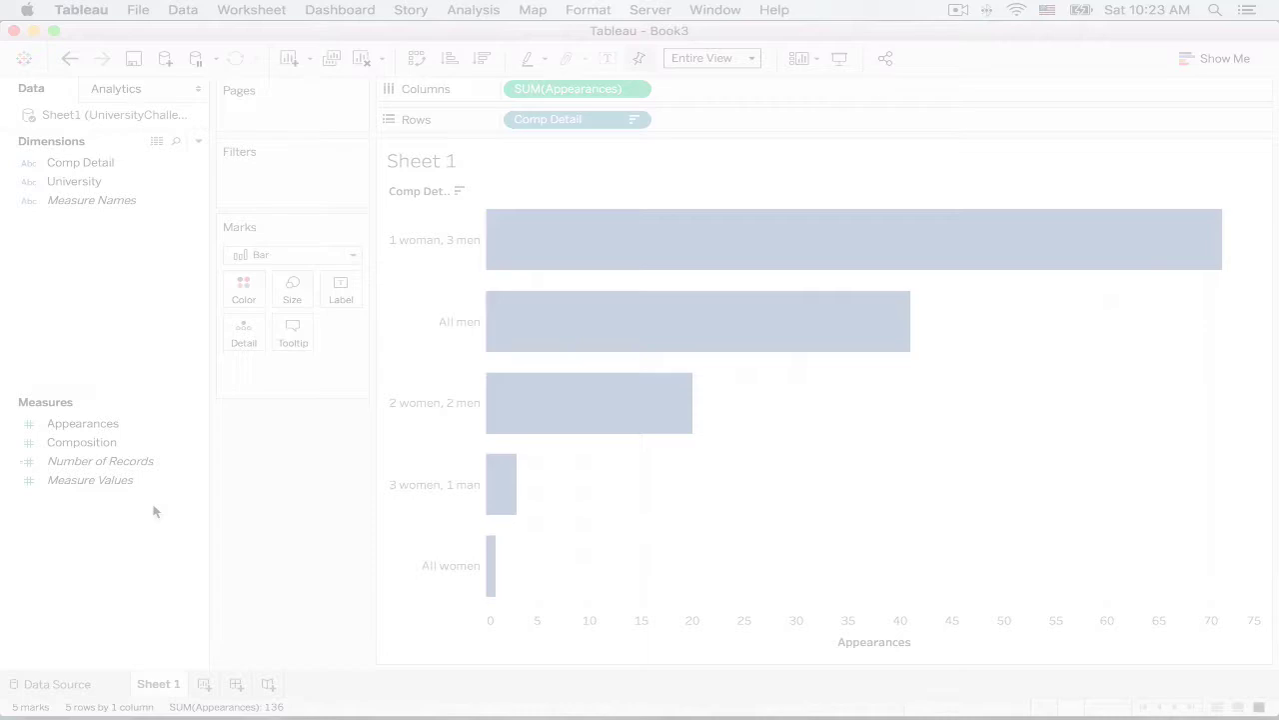
Step: Add Appearances as bar labels, then remove the label pill again
{"action": "left_click", "coordinate": [88, 428]}
{"action": "left_click_drag", "start_coordinate": [88, 432], "coordinate": [363, 303]}
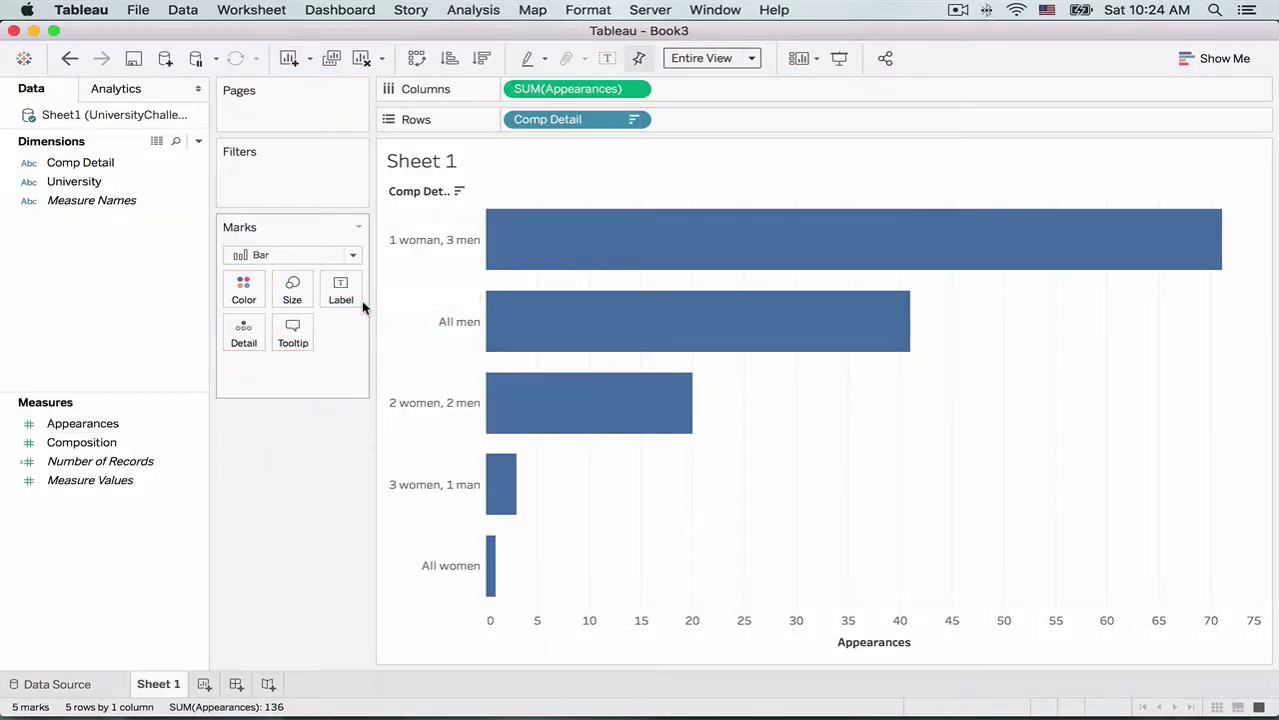
{"action": "left_click_drag", "start_coordinate": [55, 424], "coordinate": [338, 300]}
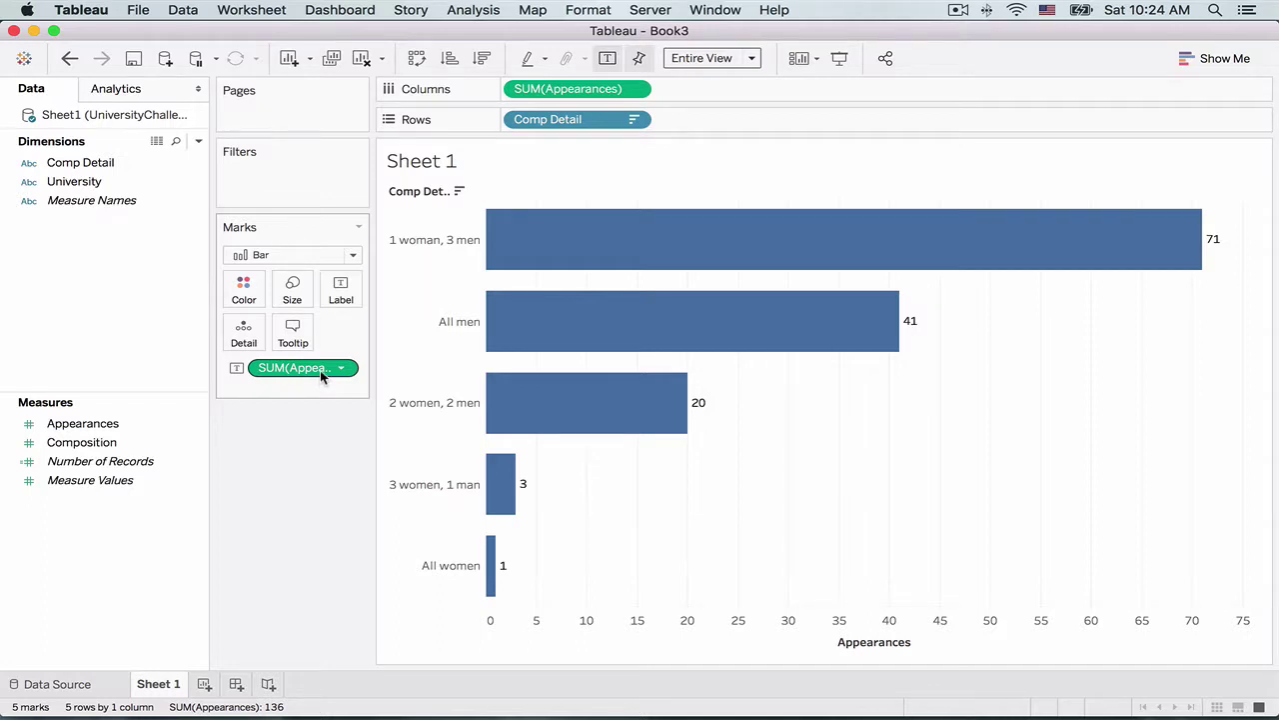
{"action": "left_click_drag", "start_coordinate": [320, 370], "coordinate": [307, 482]}
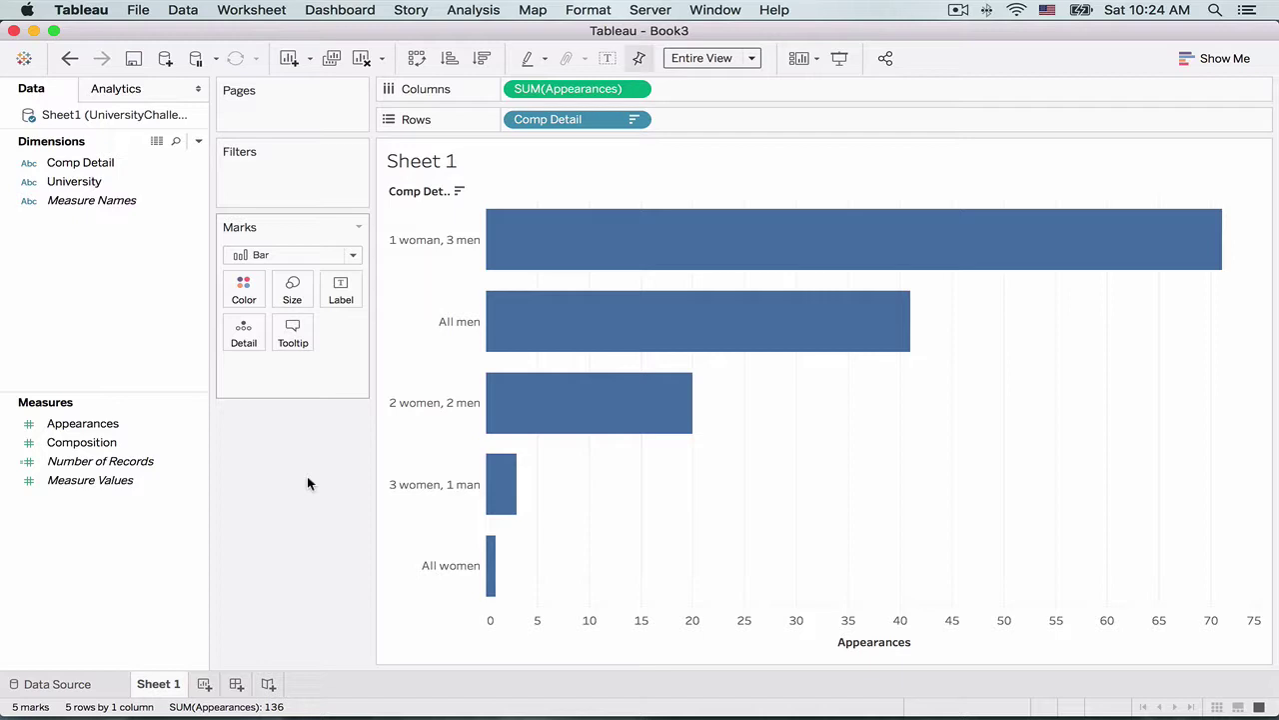
{"action": "left_click", "coordinate": [67, 183]}
Step: Put University on Color and open Sort from the University pill's menu
{"action": "left_click_drag", "start_coordinate": [67, 183], "coordinate": [244, 284]}
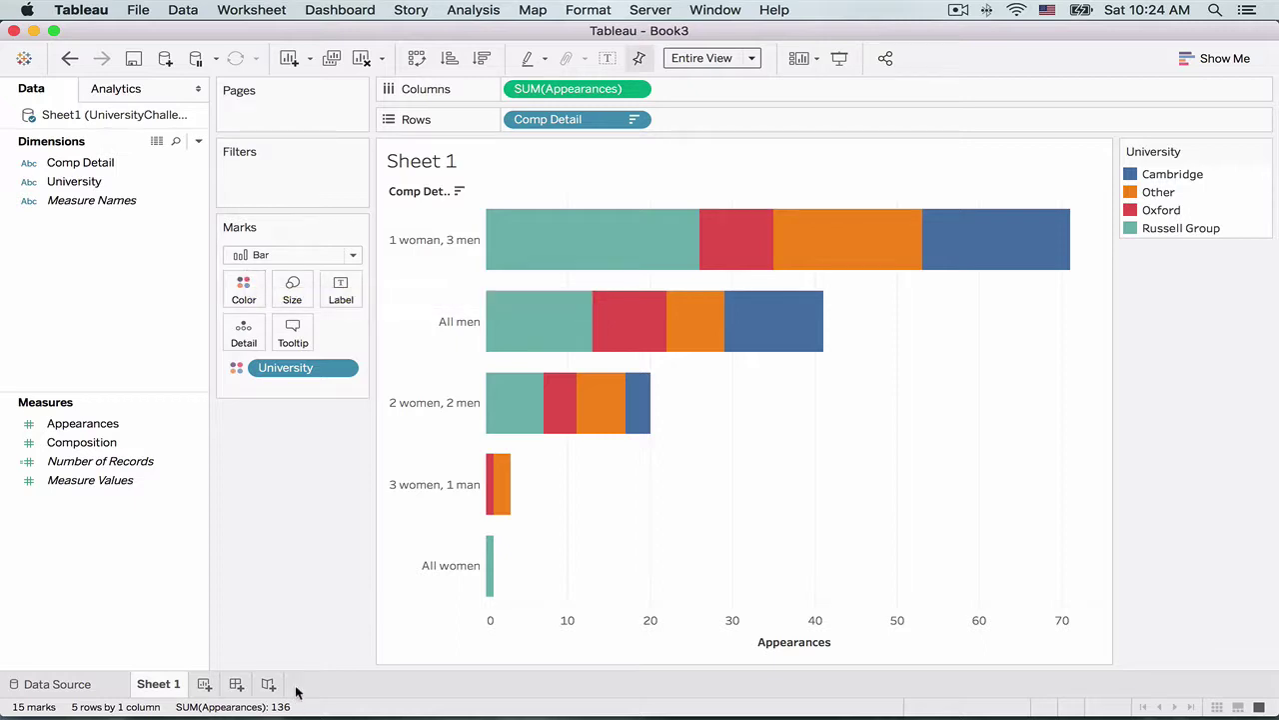
{"action": "left_click", "coordinate": [342, 368]}
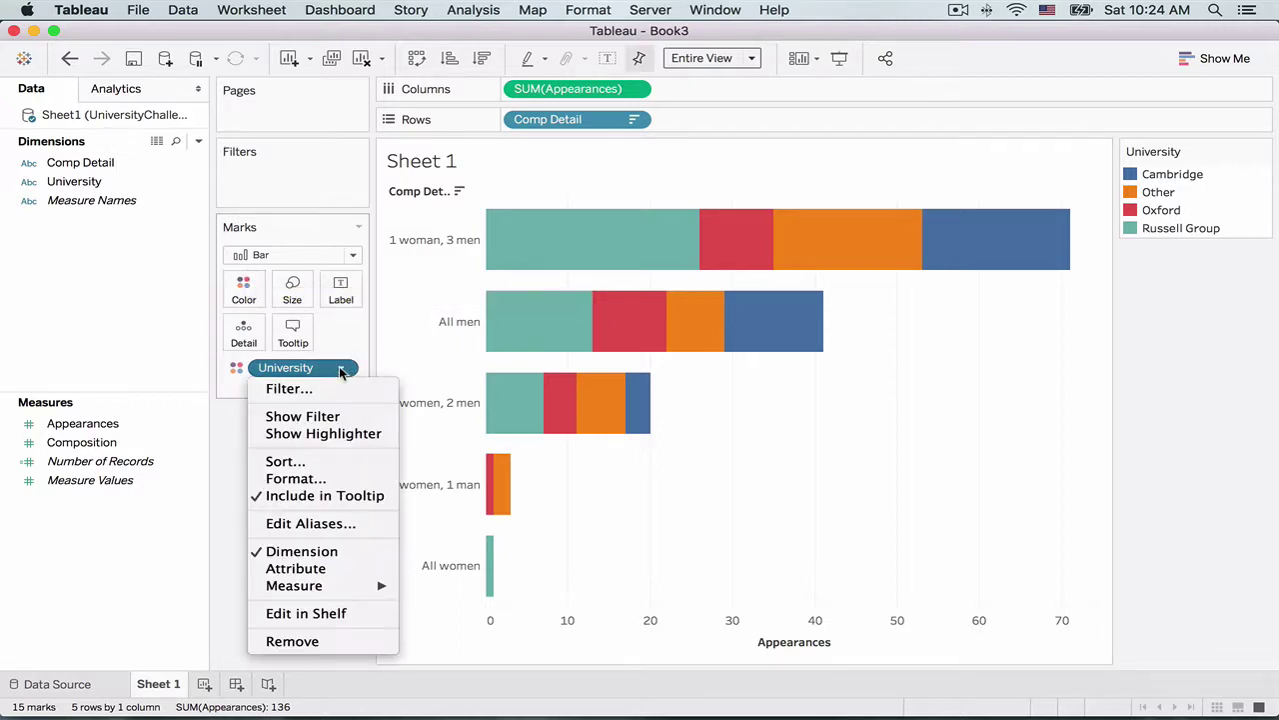
{"action": "left_click", "coordinate": [308, 461]}
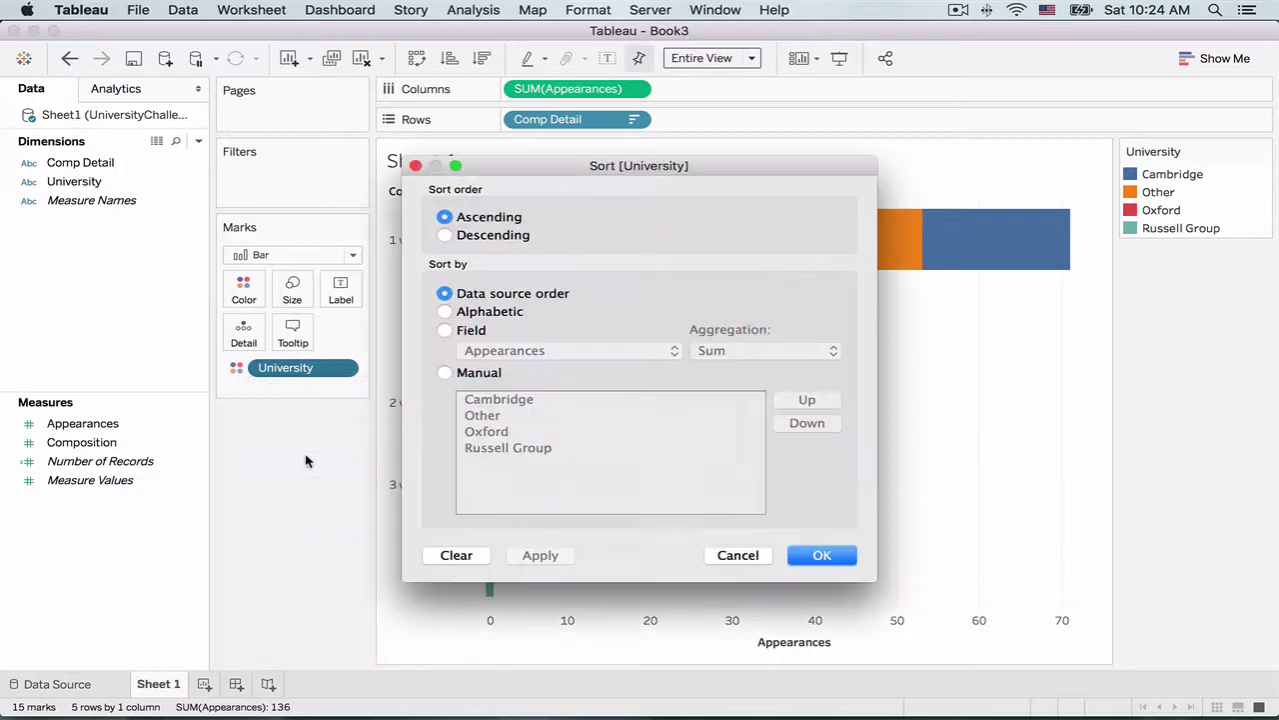
Step: Manually sort universities as Other, Russell Group, Oxford, Cambridge, and apply
{"action": "left_click", "coordinate": [445, 372]}
{"action": "left_click", "coordinate": [485, 400]}
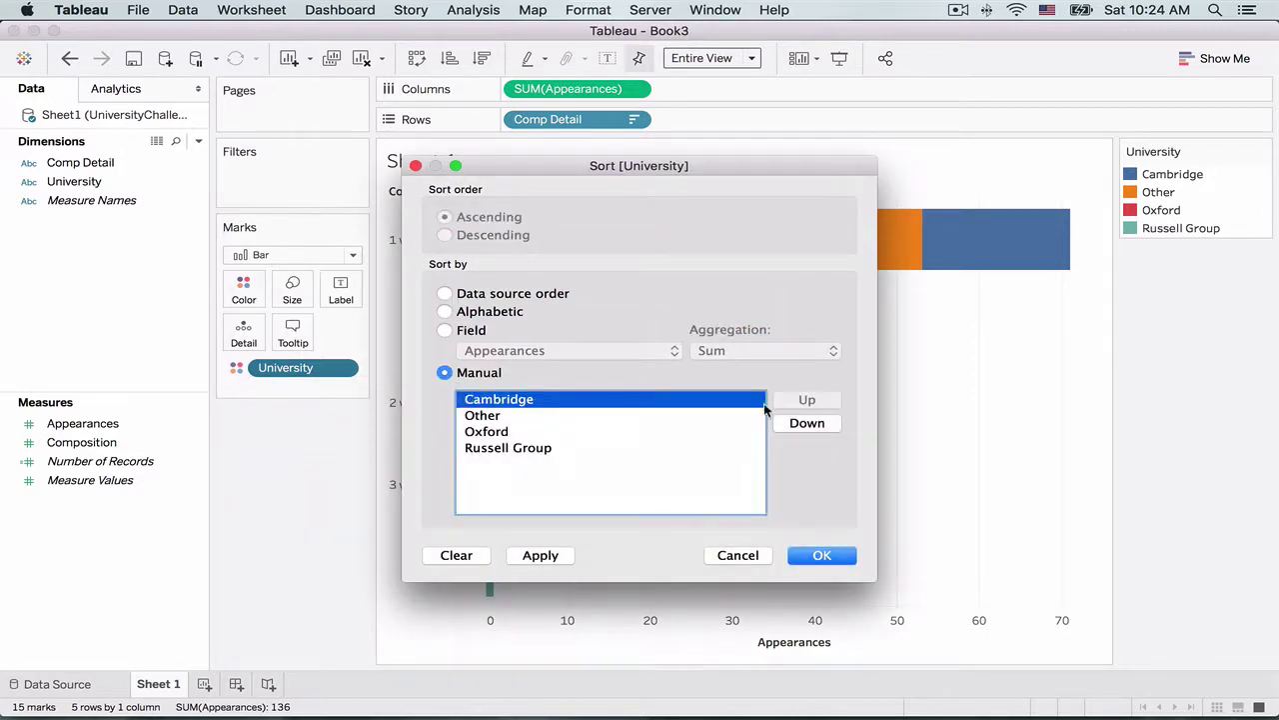
{"action": "left_click", "coordinate": [792, 426]}
{"action": "left_click", "coordinate": [807, 424]}
{"action": "left_click", "coordinate": [807, 424]}
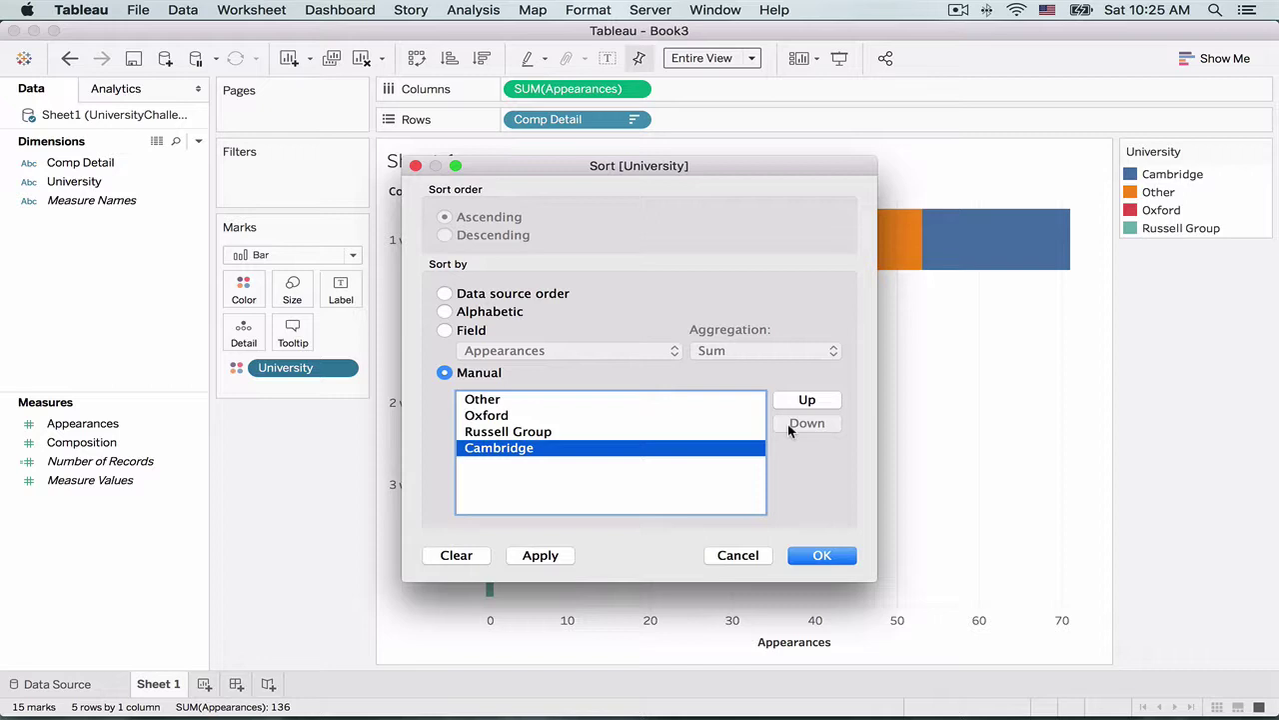
{"action": "left_click", "coordinate": [487, 415]}
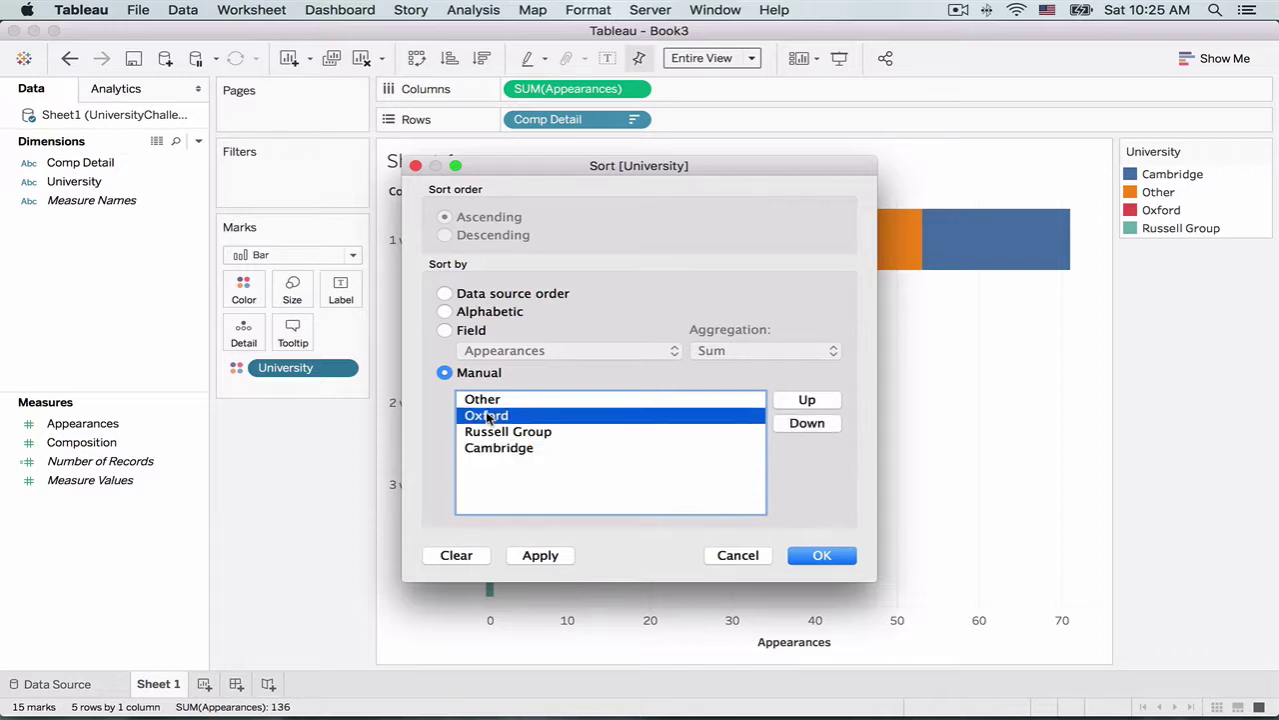
{"action": "left_click", "coordinate": [798, 424]}
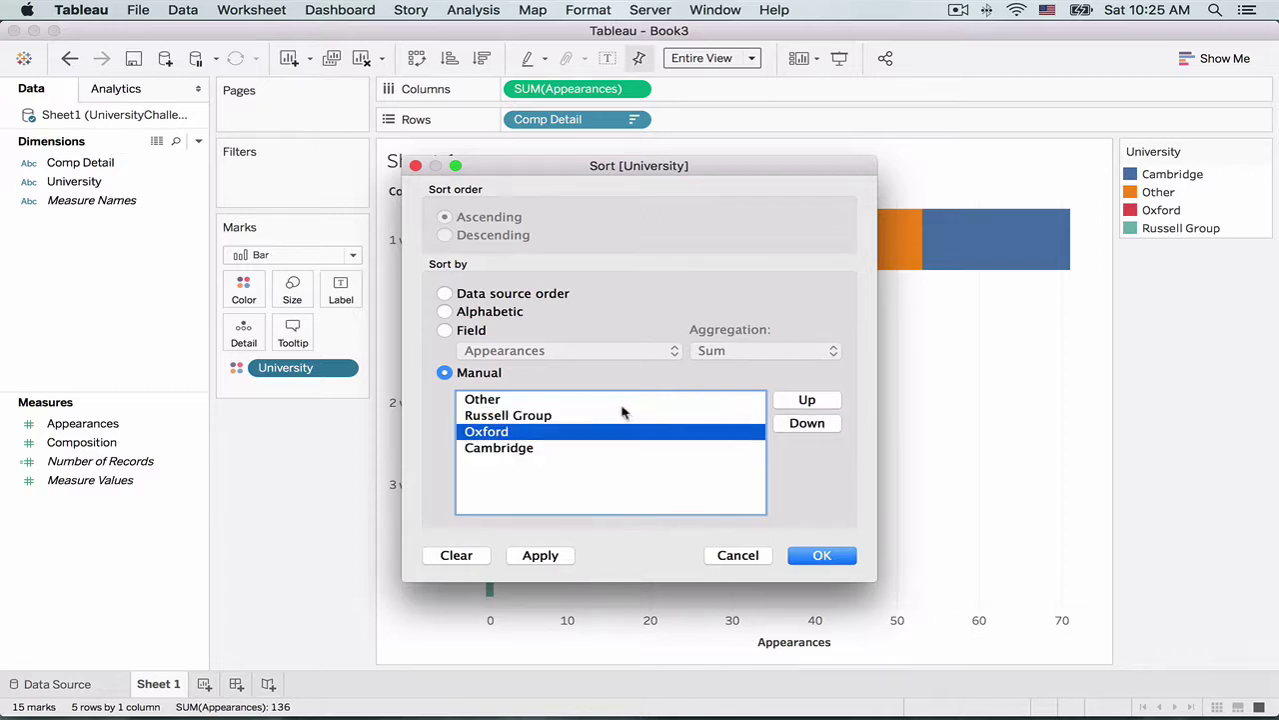
{"action": "left_click", "coordinate": [540, 556]}
{"action": "left_click", "coordinate": [818, 555]}
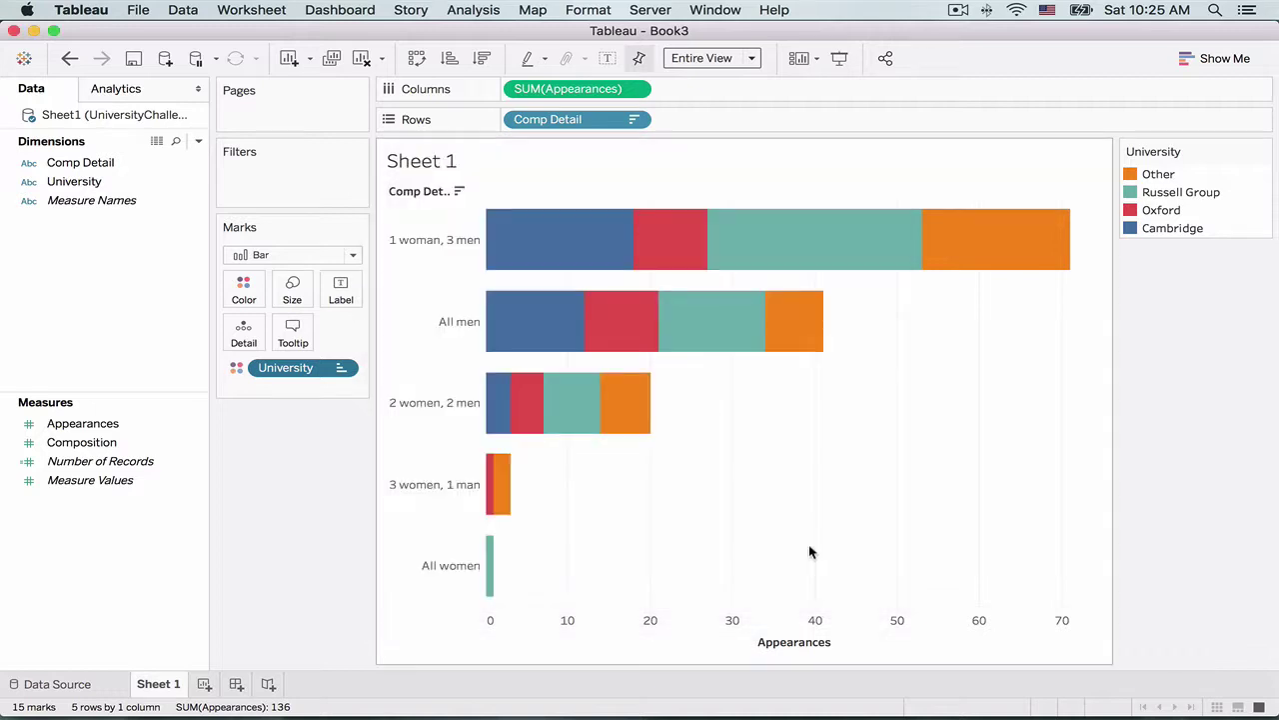
Step: Bring up the Color options on the Marks card
{"action": "mouse_move", "coordinate": [535, 263]}
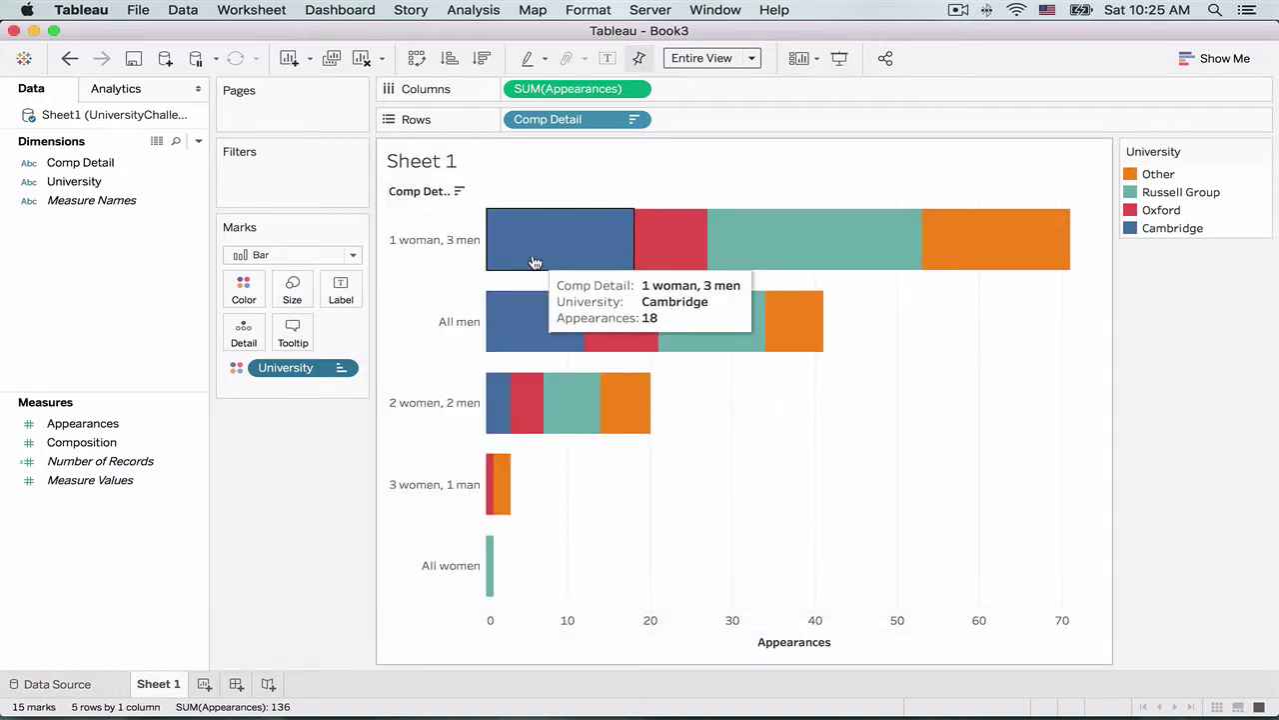
{"action": "mouse_move", "coordinate": [766, 246]}
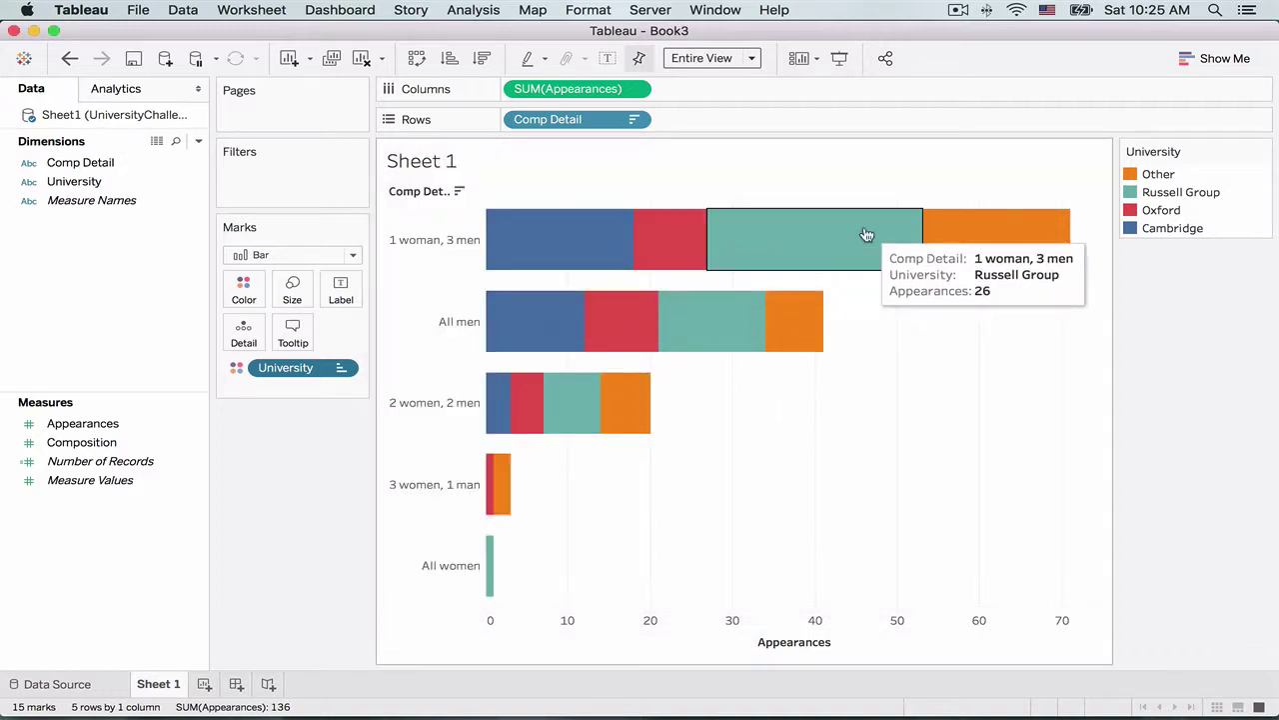
{"action": "left_click", "coordinate": [241, 294]}
Step: Apply the Color Blind palette: blue Cambridge, light blue Oxford, dark grey Russell Group, light grey Other
{"action": "left_click", "coordinate": [300, 350]}
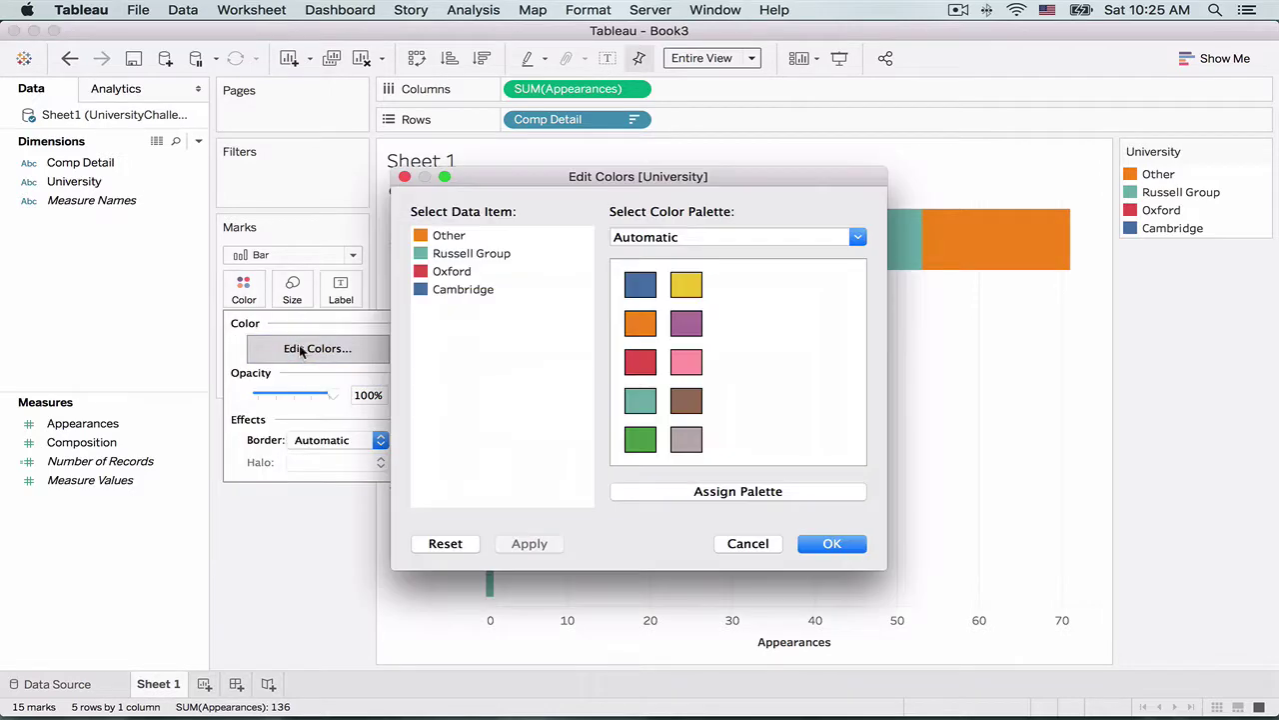
{"action": "left_click", "coordinate": [657, 240]}
{"action": "left_click", "coordinate": [662, 266]}
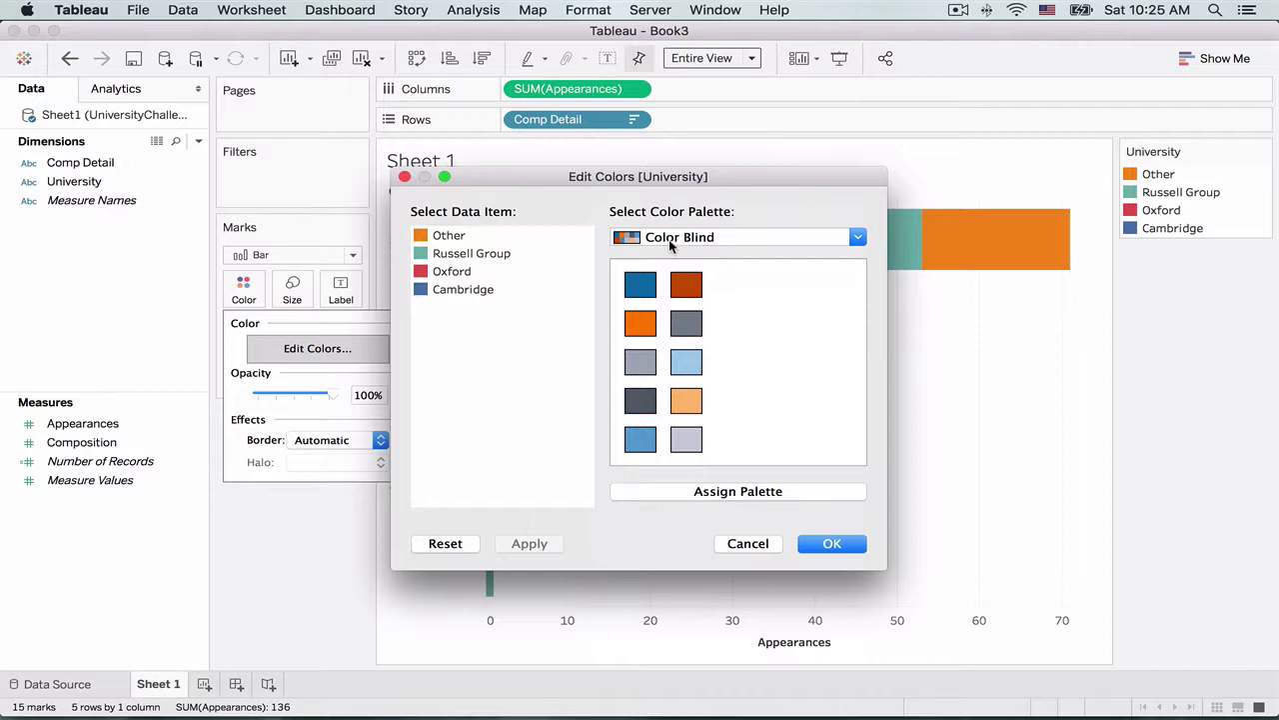
{"action": "left_click", "coordinate": [460, 290]}
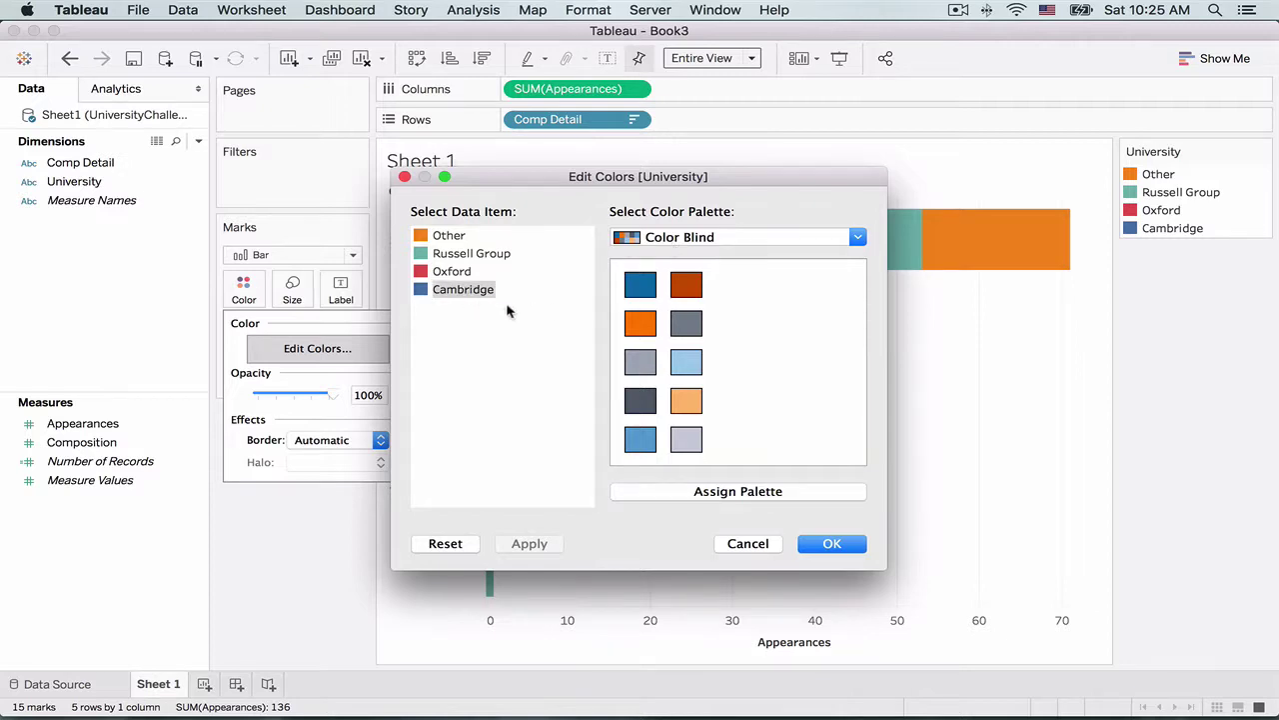
{"action": "left_click", "coordinate": [452, 271]}
{"action": "left_click", "coordinate": [640, 439]}
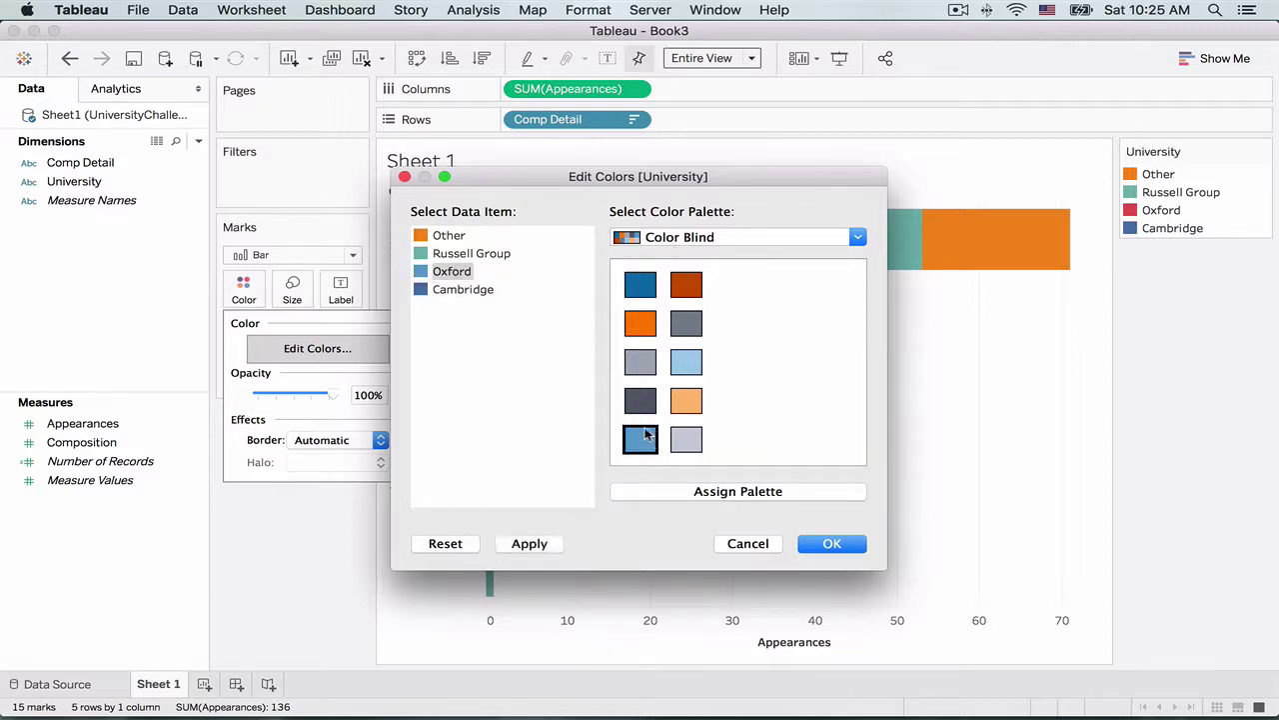
{"action": "left_click", "coordinate": [465, 254]}
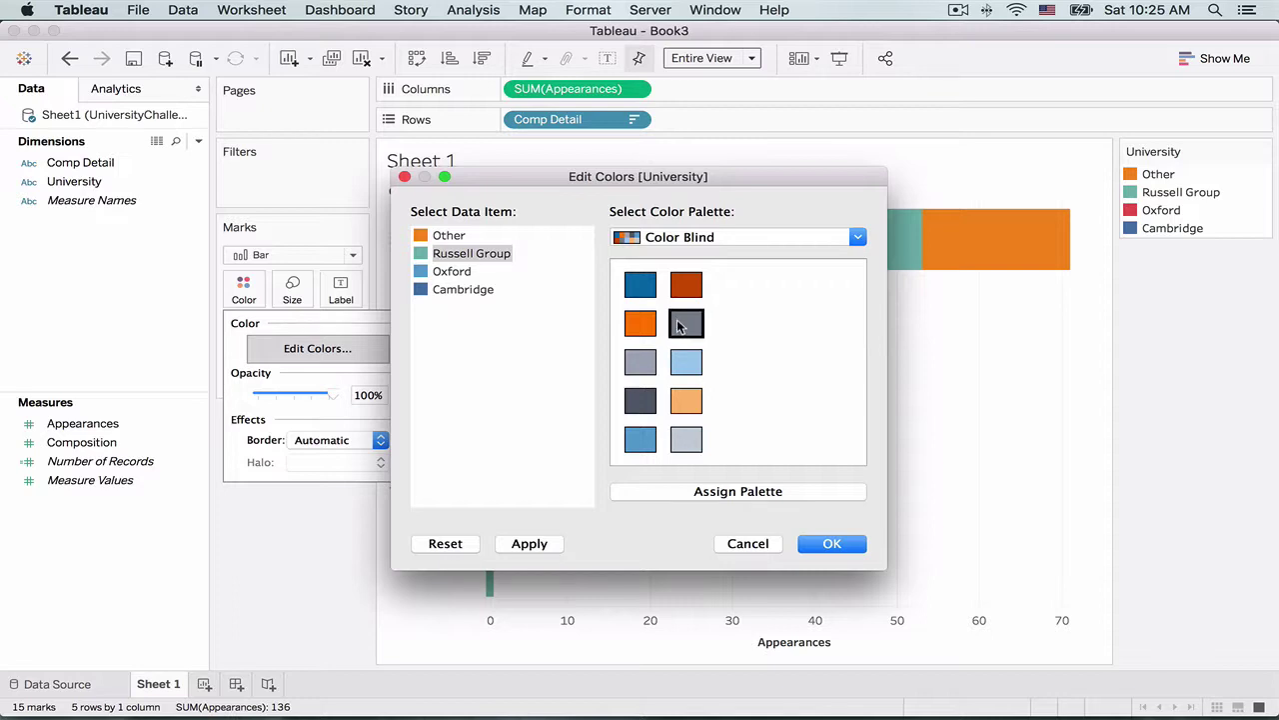
{"action": "left_click", "coordinate": [683, 324]}
{"action": "left_click", "coordinate": [447, 238]}
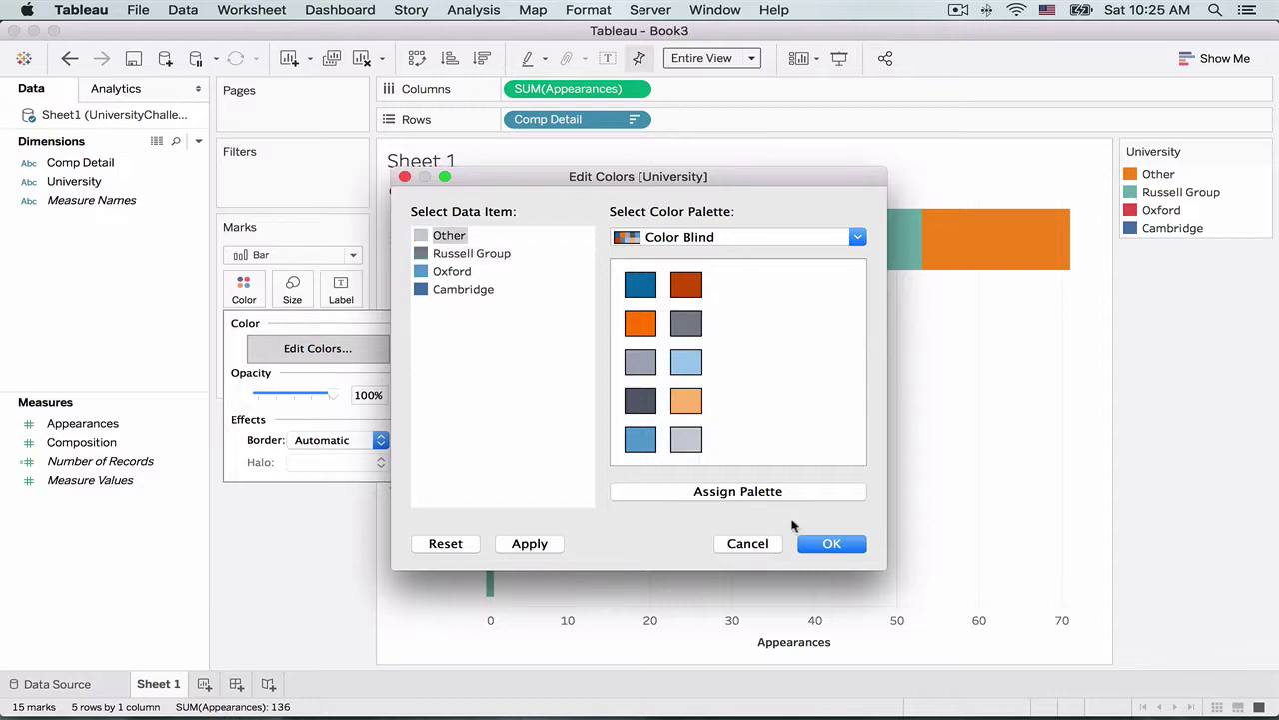
{"action": "left_click", "coordinate": [529, 542]}
{"action": "left_click", "coordinate": [830, 543]}
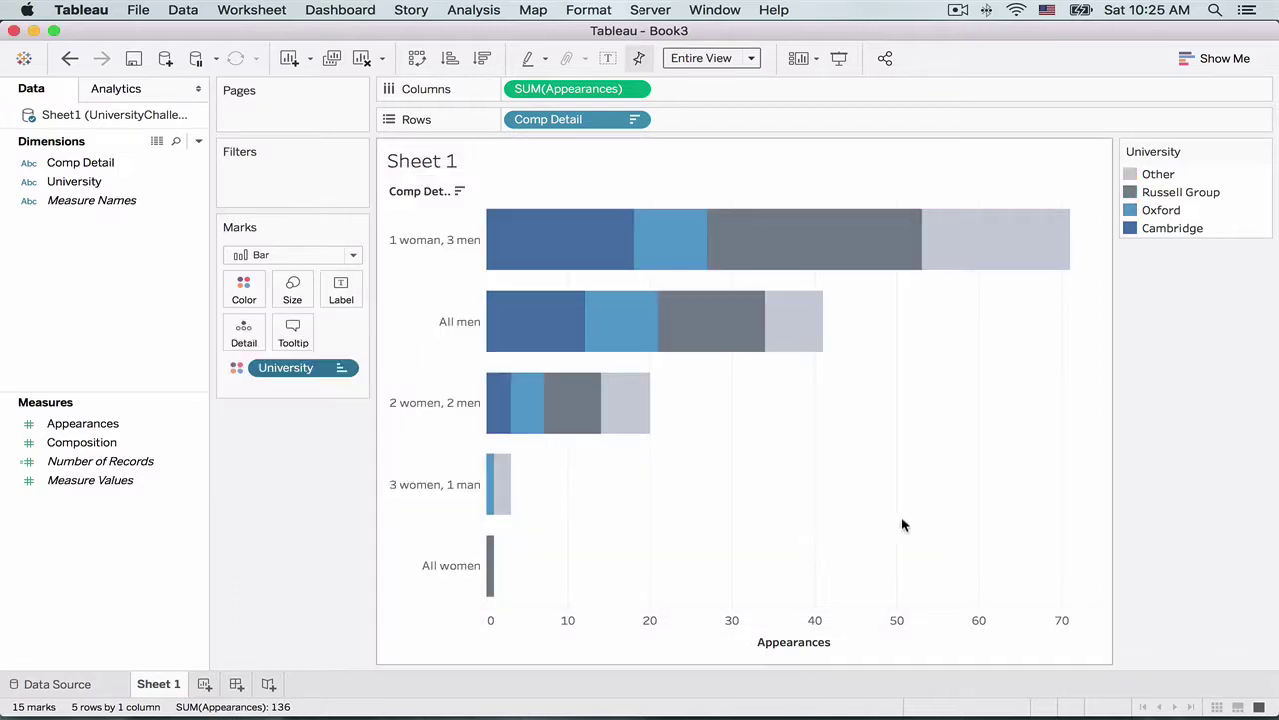
Step: Label each segment with its Appearances count, then drag the label pill off
{"action": "left_click_drag", "start_coordinate": [82, 424], "coordinate": [339, 288]}
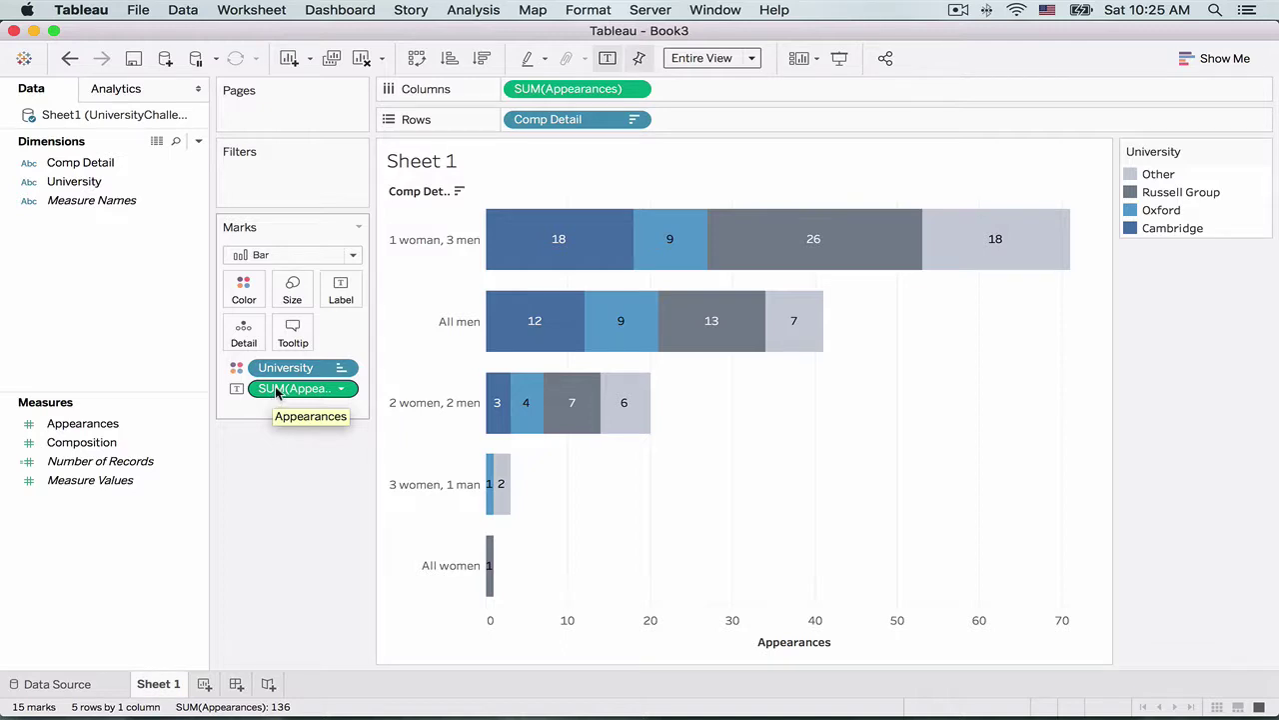
{"action": "left_click_drag", "start_coordinate": [278, 392], "coordinate": [116, 130]}
Step: Add a reference line from the Analytics pane, scoped per cell
{"action": "left_click", "coordinate": [125, 88]}
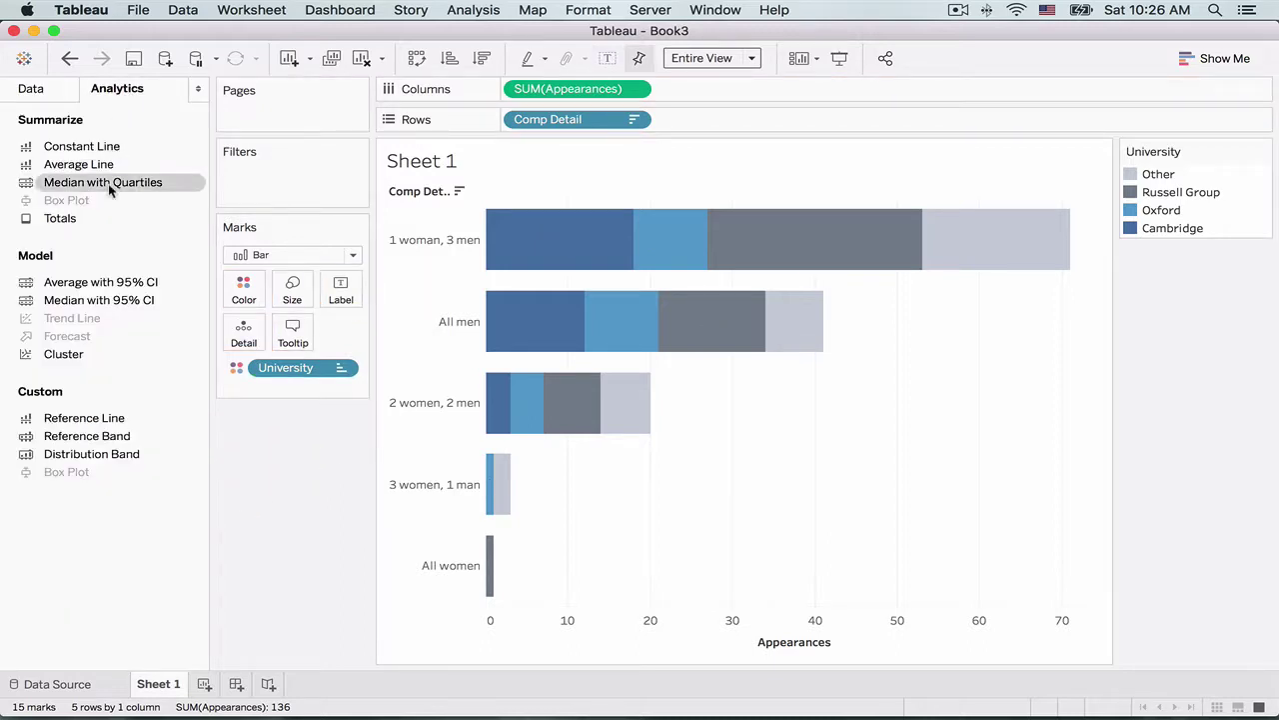
{"action": "left_click_drag", "start_coordinate": [55, 418], "coordinate": [557, 210]}
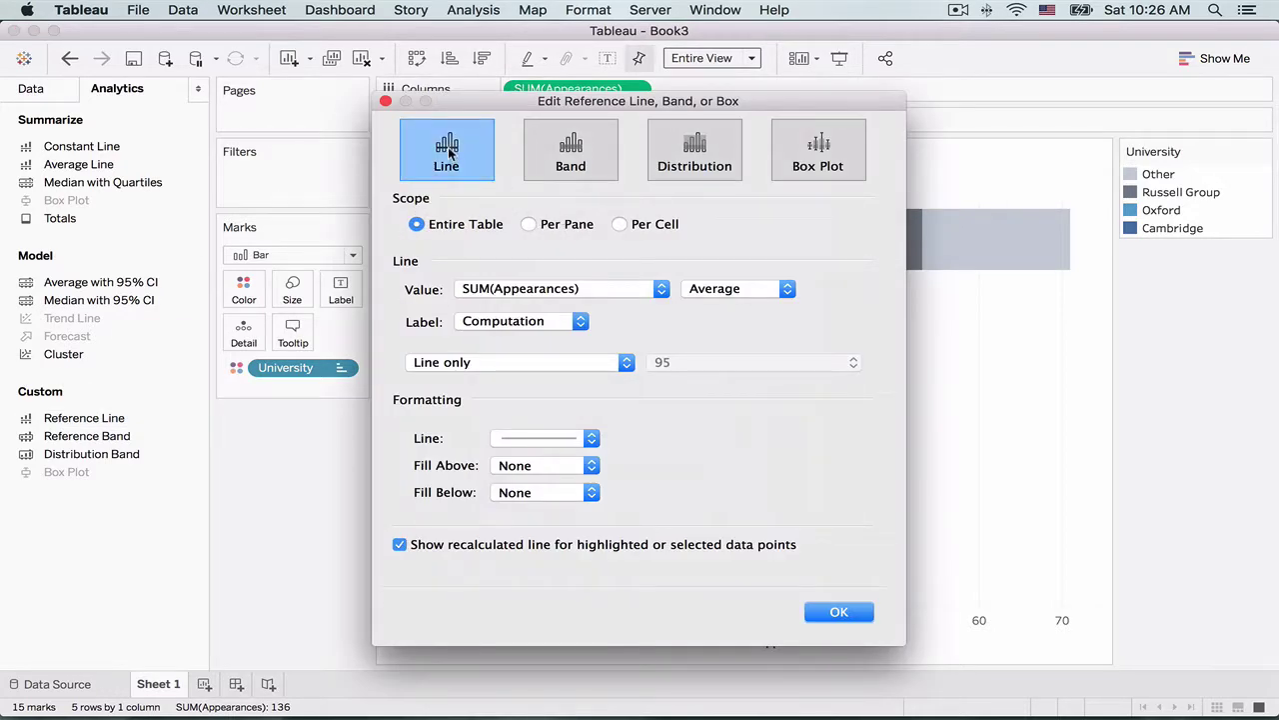
{"action": "left_click_drag", "start_coordinate": [652, 108], "coordinate": [295, 42]}
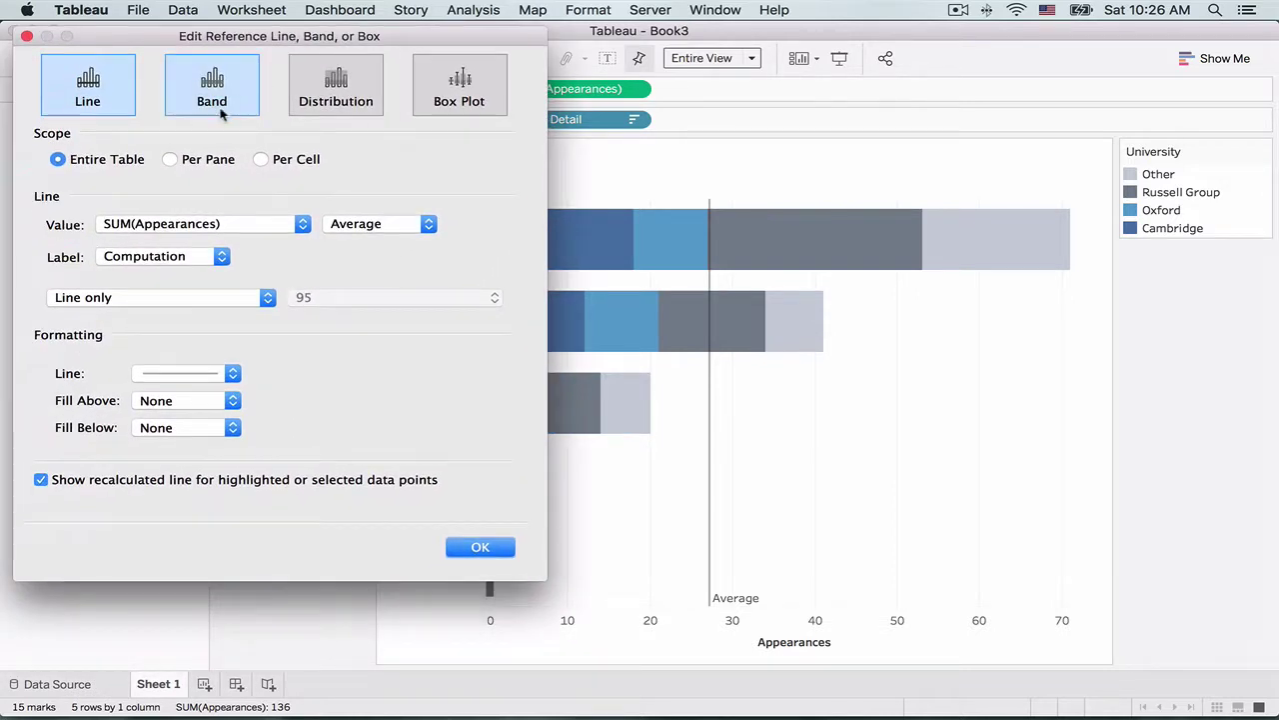
{"action": "left_click", "coordinate": [217, 165]}
{"action": "left_click", "coordinate": [305, 162]}
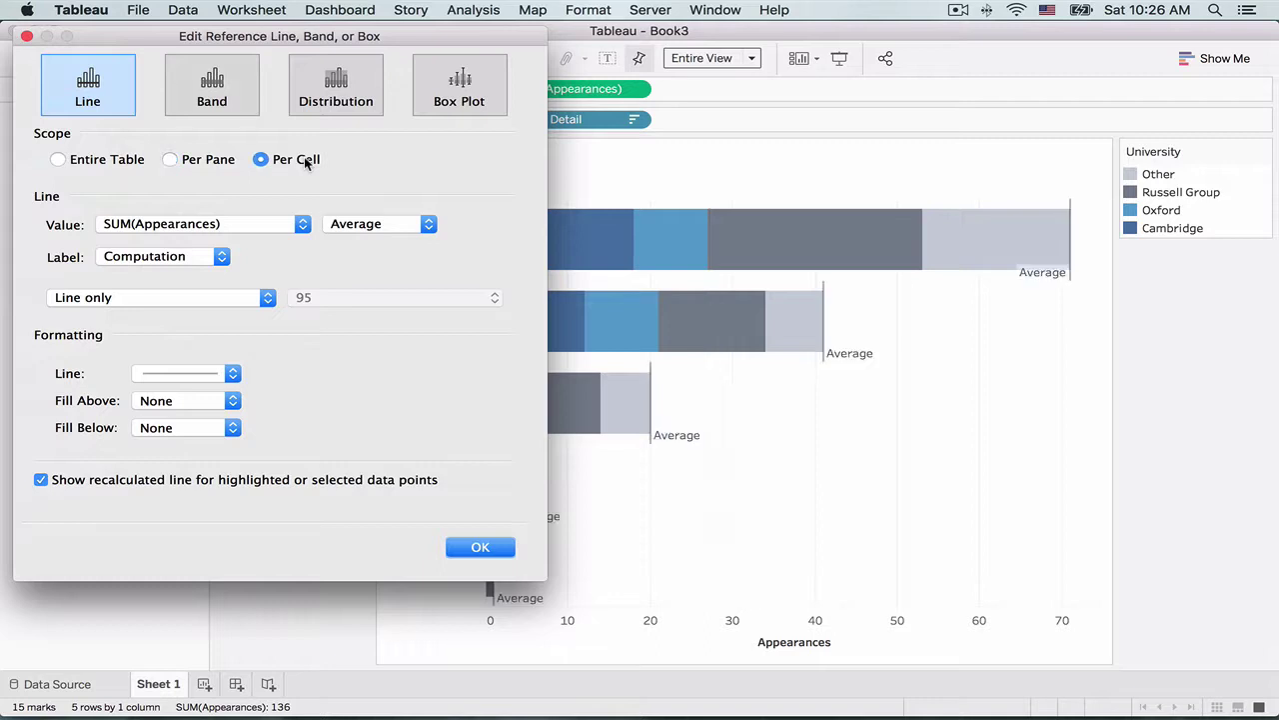
{"action": "left_click_drag", "start_coordinate": [291, 44], "coordinate": [505, 61]}
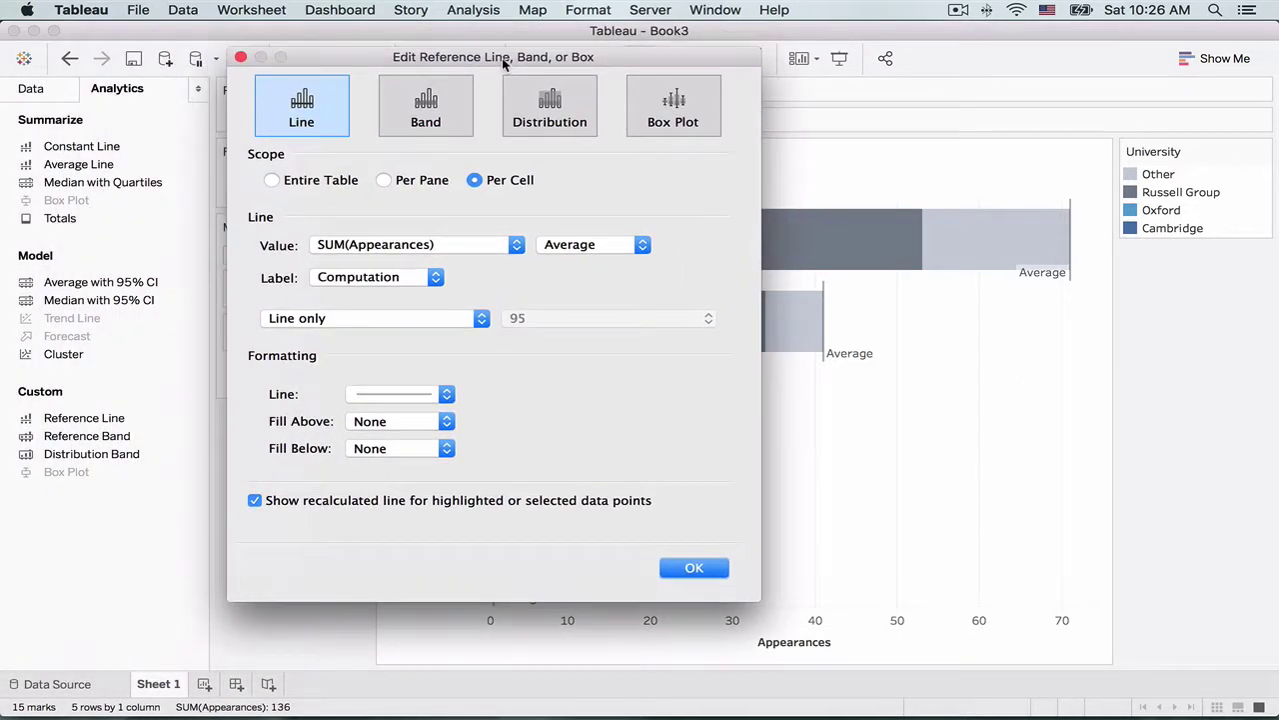
Step: Make the line SUM(Appearances) Total, labelled by value, with line style None
{"action": "left_click", "coordinate": [593, 247]}
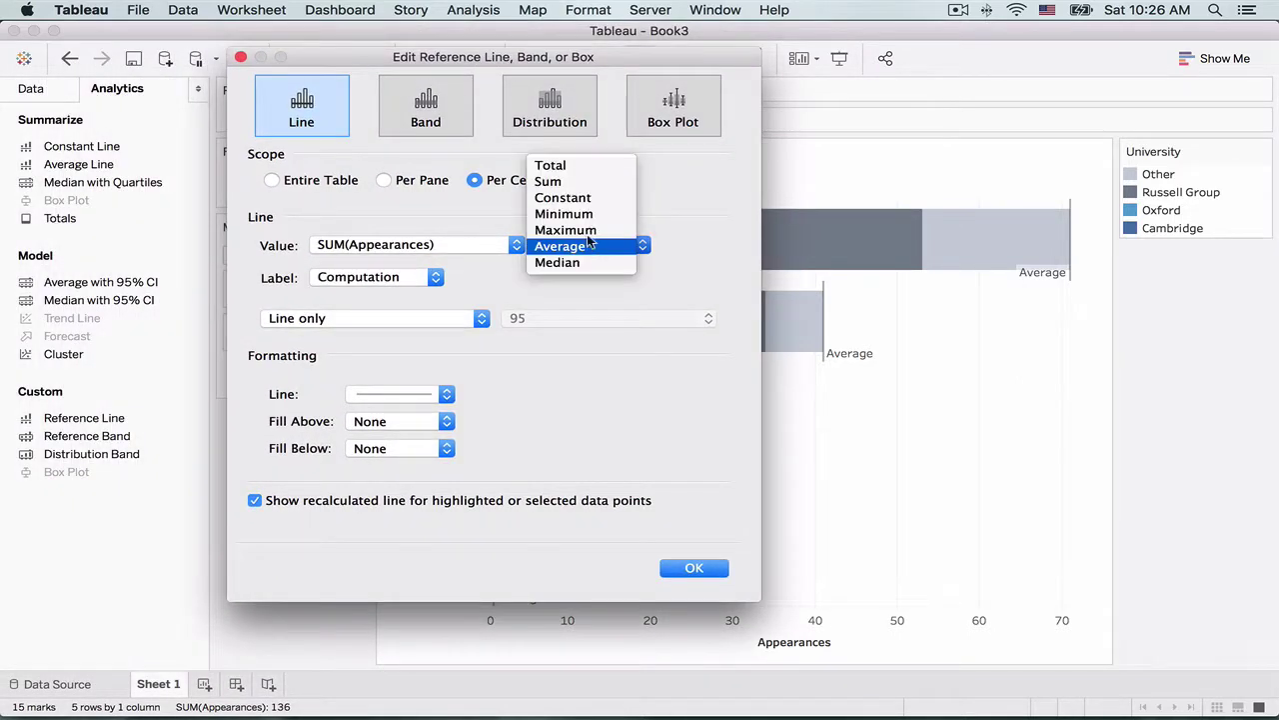
{"action": "left_click", "coordinate": [548, 166]}
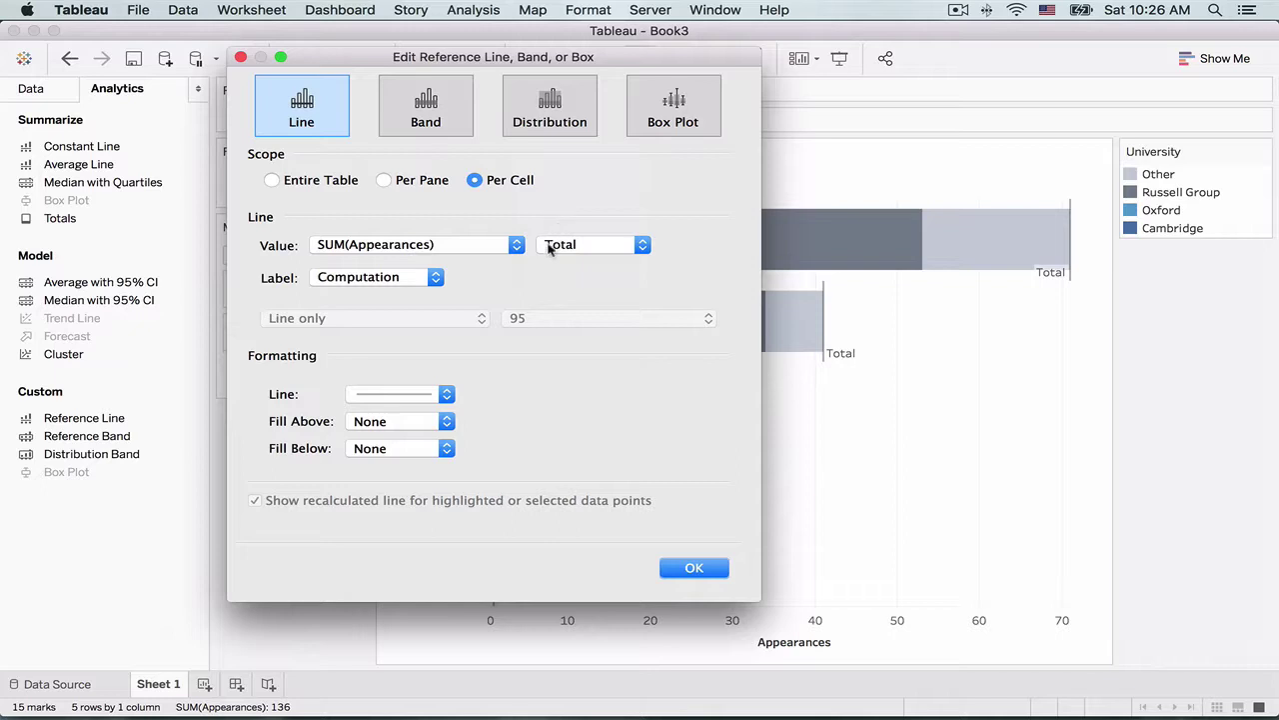
{"action": "left_click", "coordinate": [397, 277]}
{"action": "left_click", "coordinate": [383, 263]}
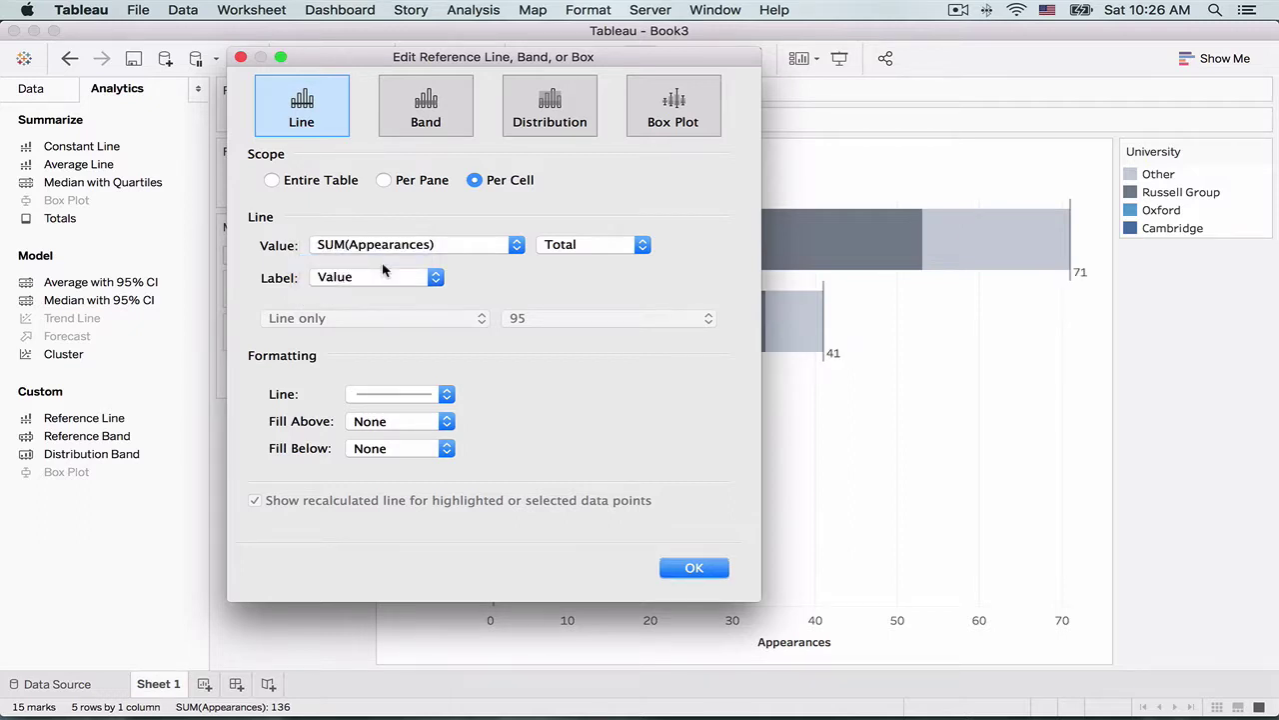
{"action": "left_click", "coordinate": [389, 392]}
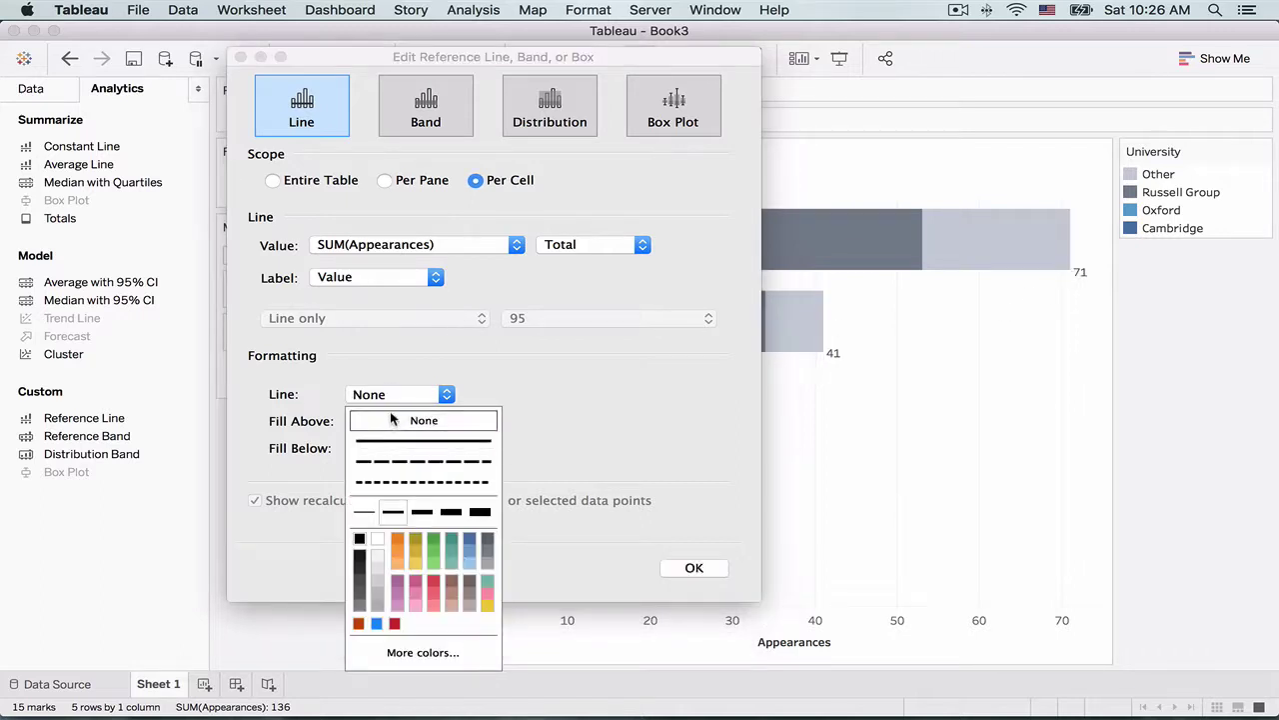
{"action": "left_click", "coordinate": [665, 453]}
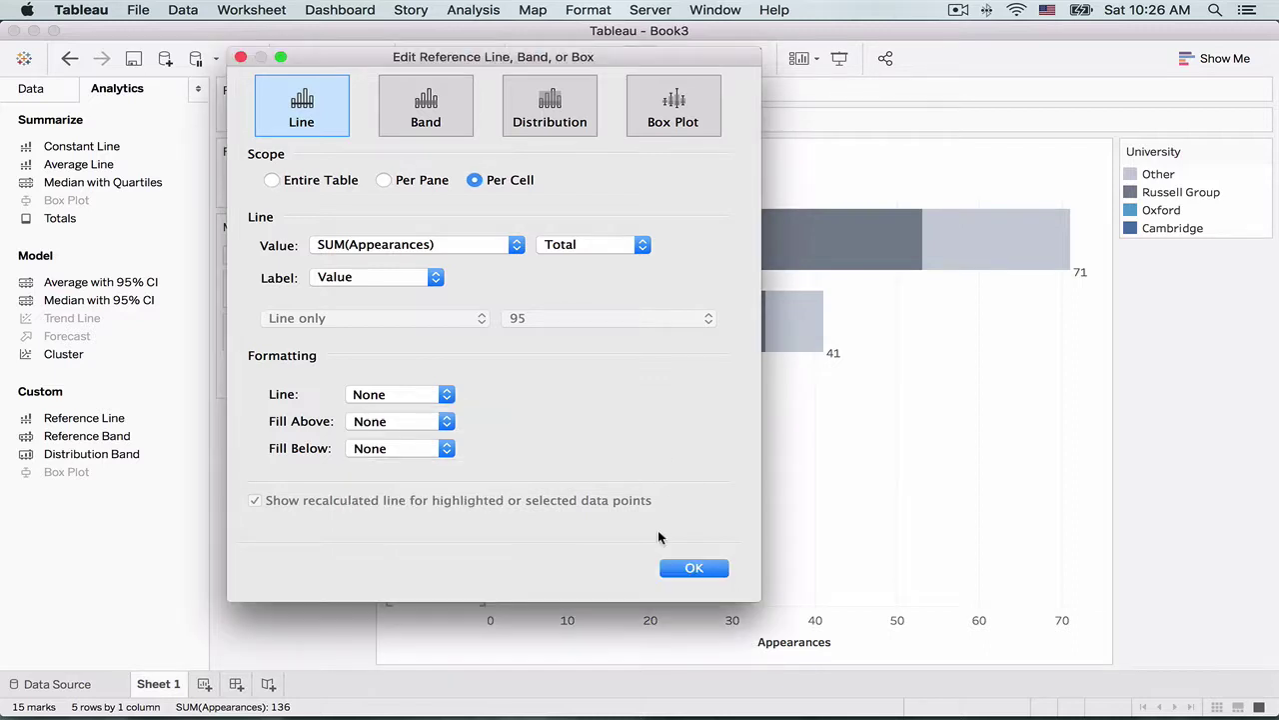
Step: Confirm the total lines and align their labels Vertical Middle, Horizontal Right
{"action": "left_click", "coordinate": [679, 565]}
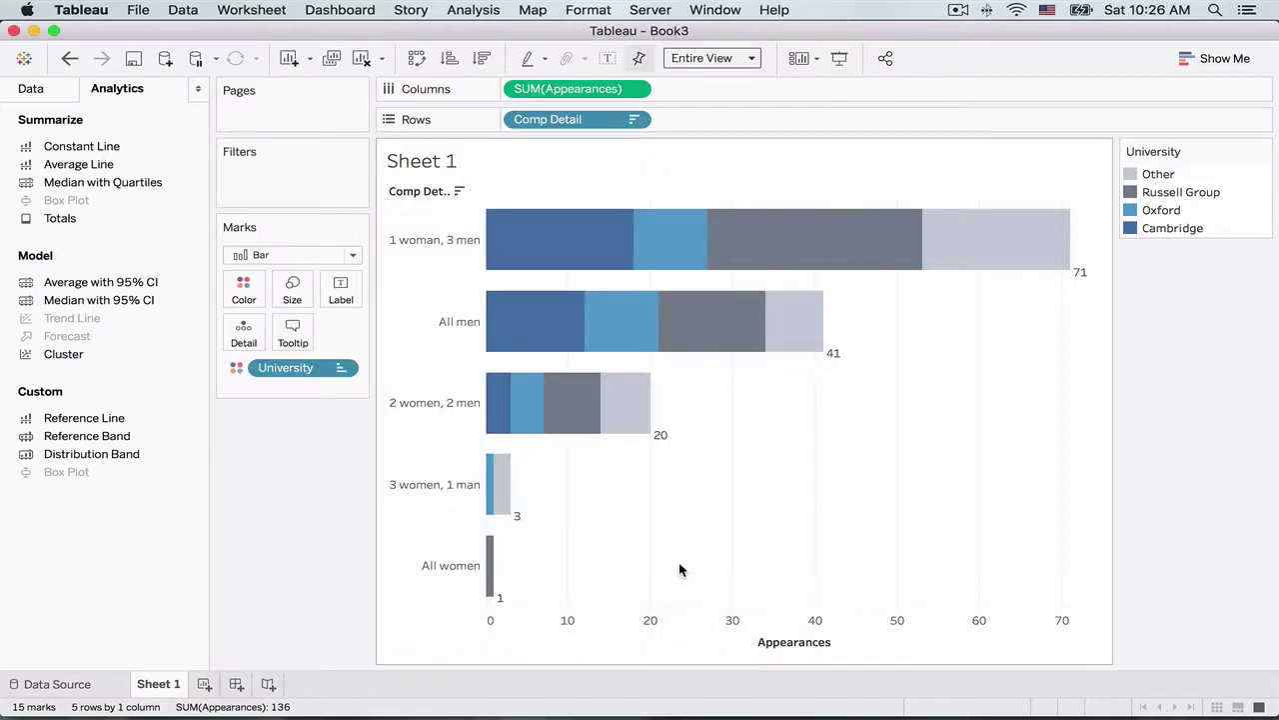
{"action": "left_click", "coordinate": [1084, 280]}
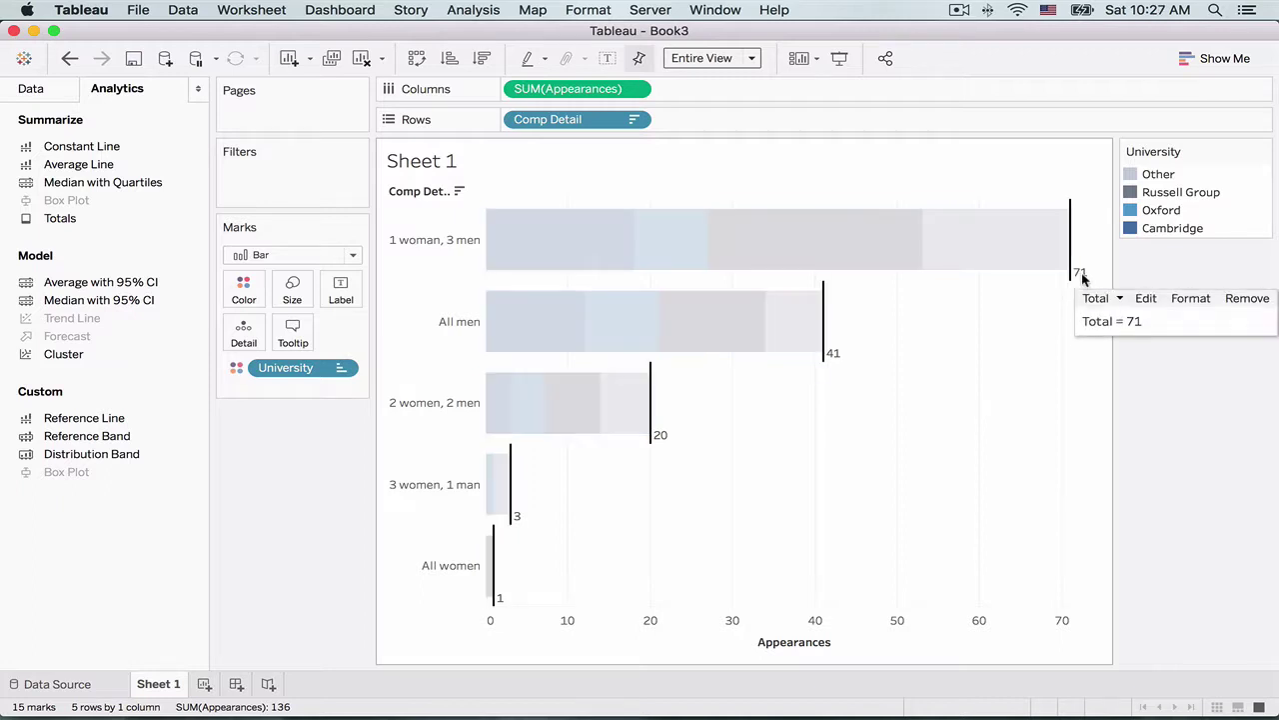
{"action": "left_click", "coordinate": [1190, 303]}
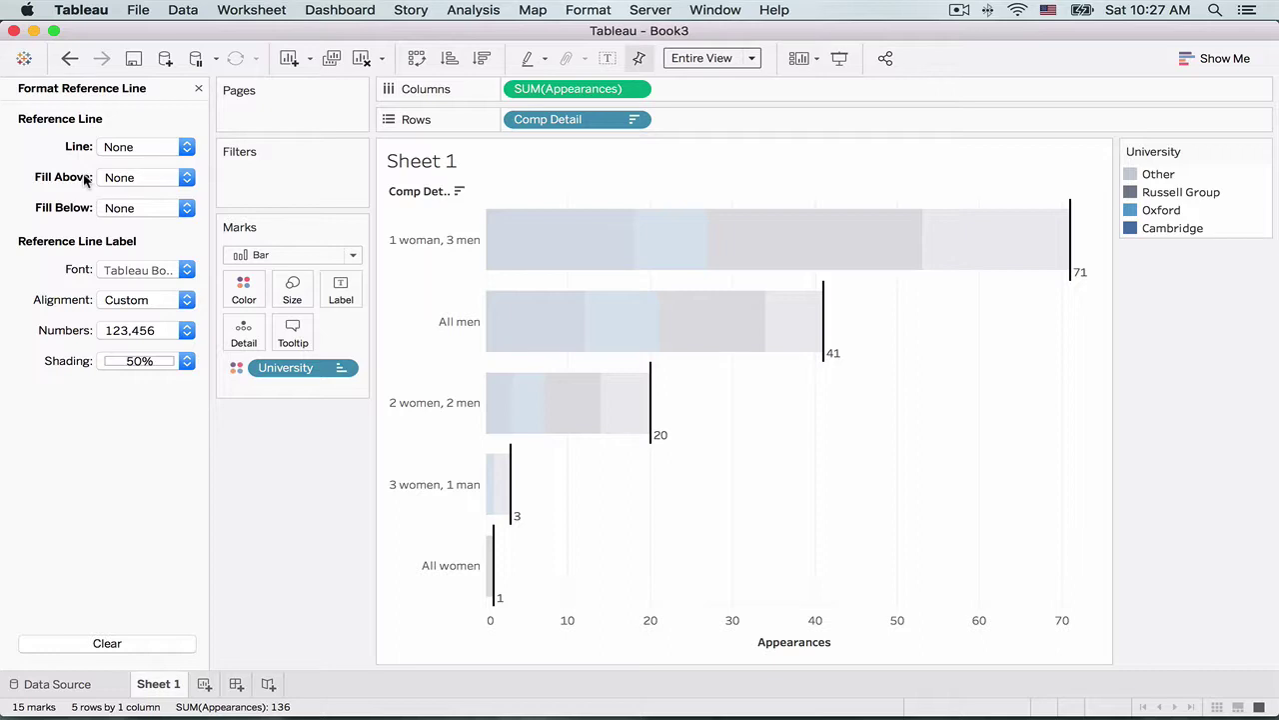
{"action": "left_click", "coordinate": [124, 302]}
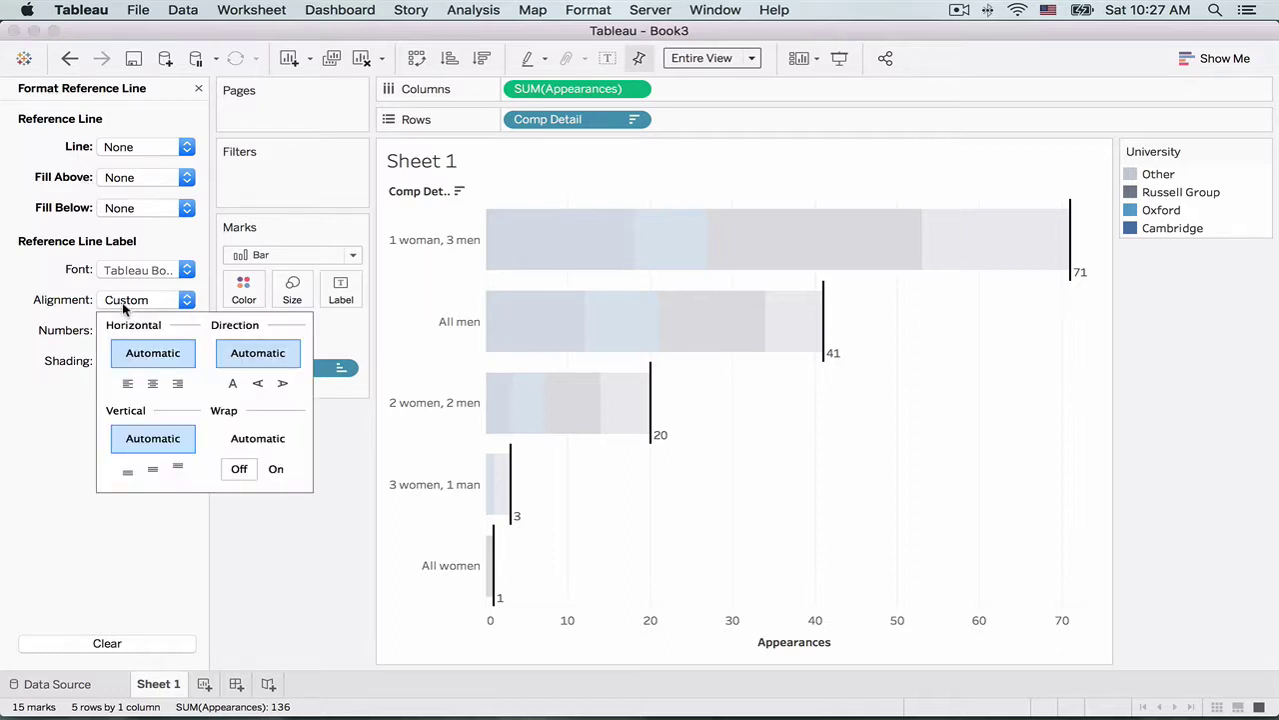
{"action": "left_click", "coordinate": [152, 471]}
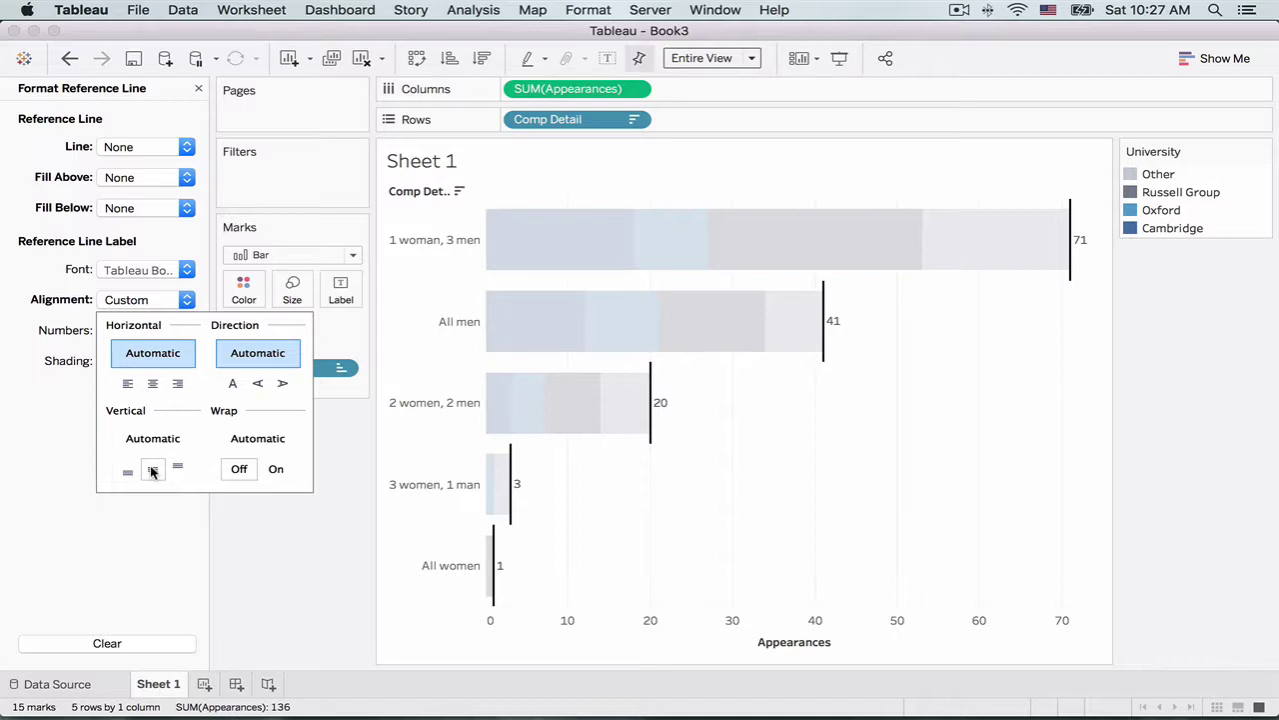
{"action": "left_click", "coordinate": [177, 384]}
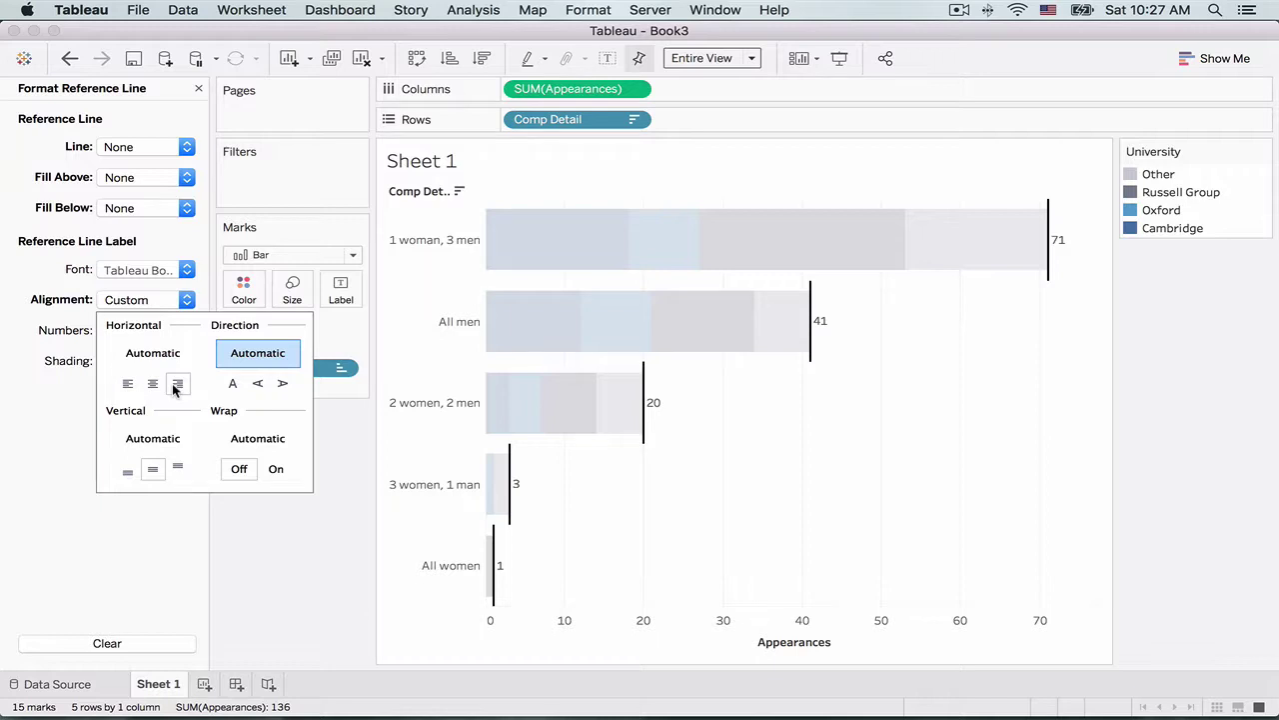
{"action": "left_click", "coordinate": [160, 387]}
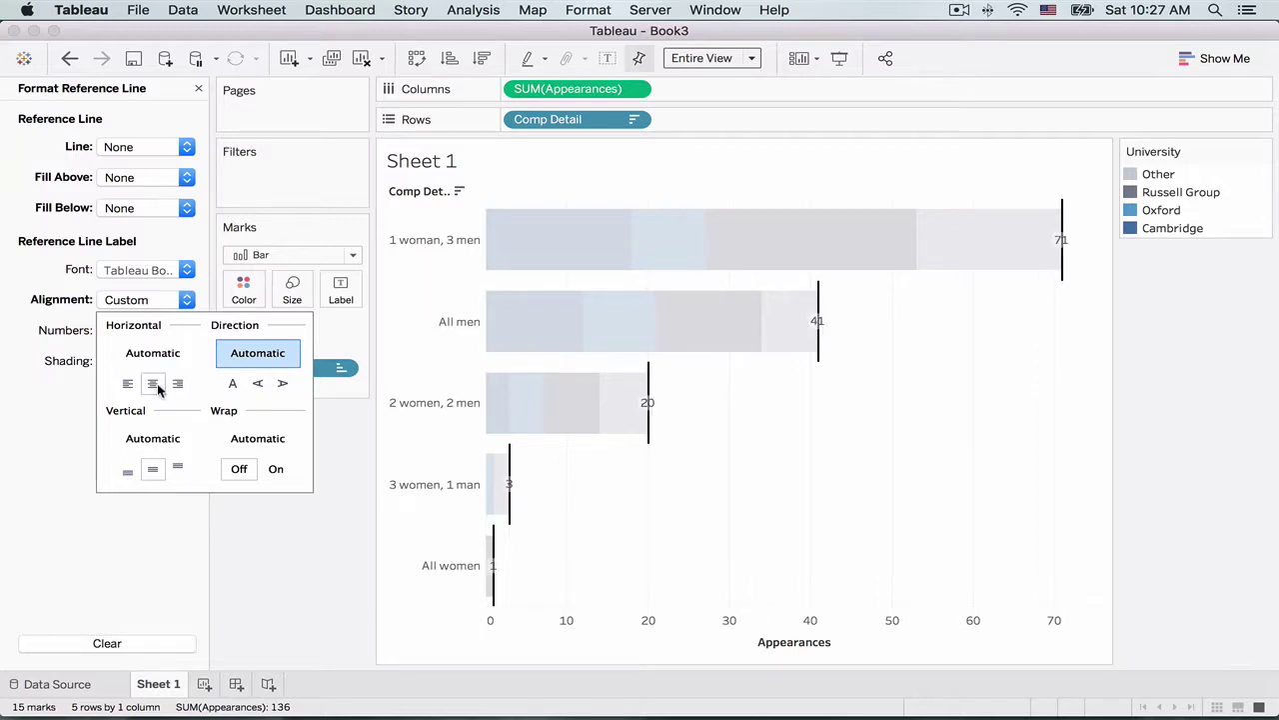
{"action": "left_click", "coordinate": [175, 389]}
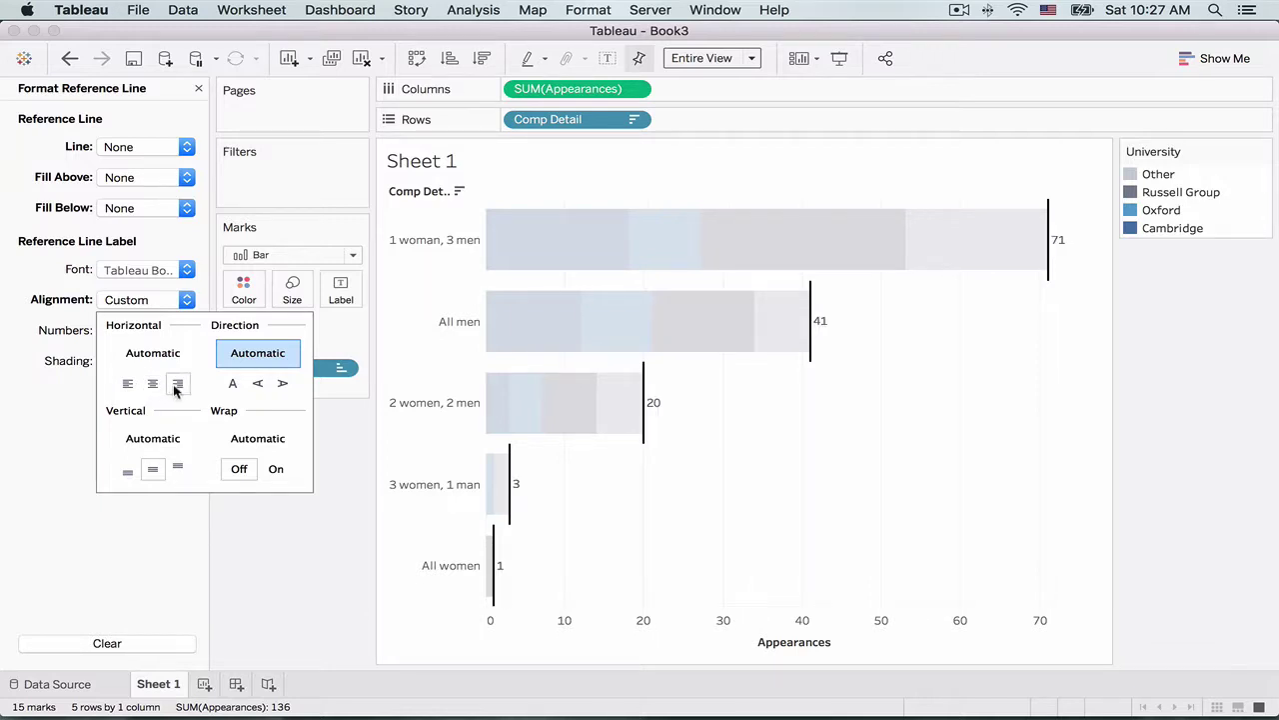
{"action": "left_click", "coordinate": [270, 536]}
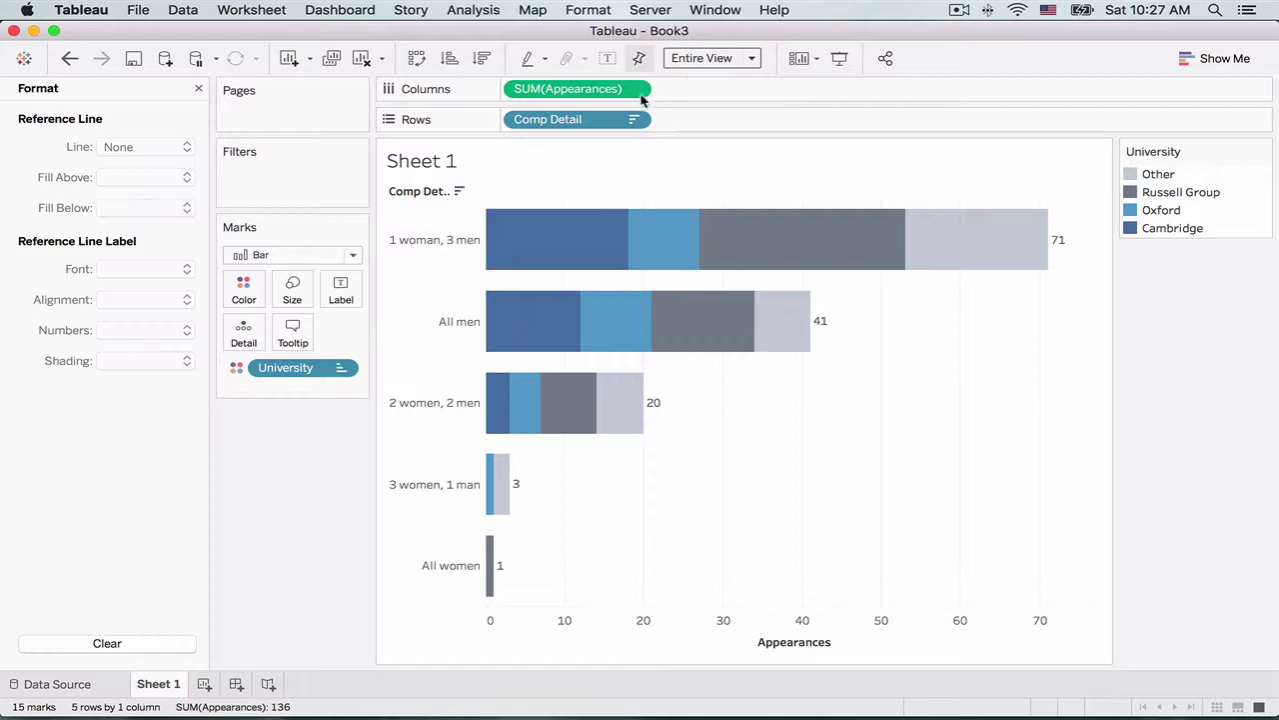
Step: Show Sheet 1 in presentation mode, with the stacked university bars and totals 71, 41, 20, 3, 1
{"action": "left_click", "coordinate": [838, 58]}
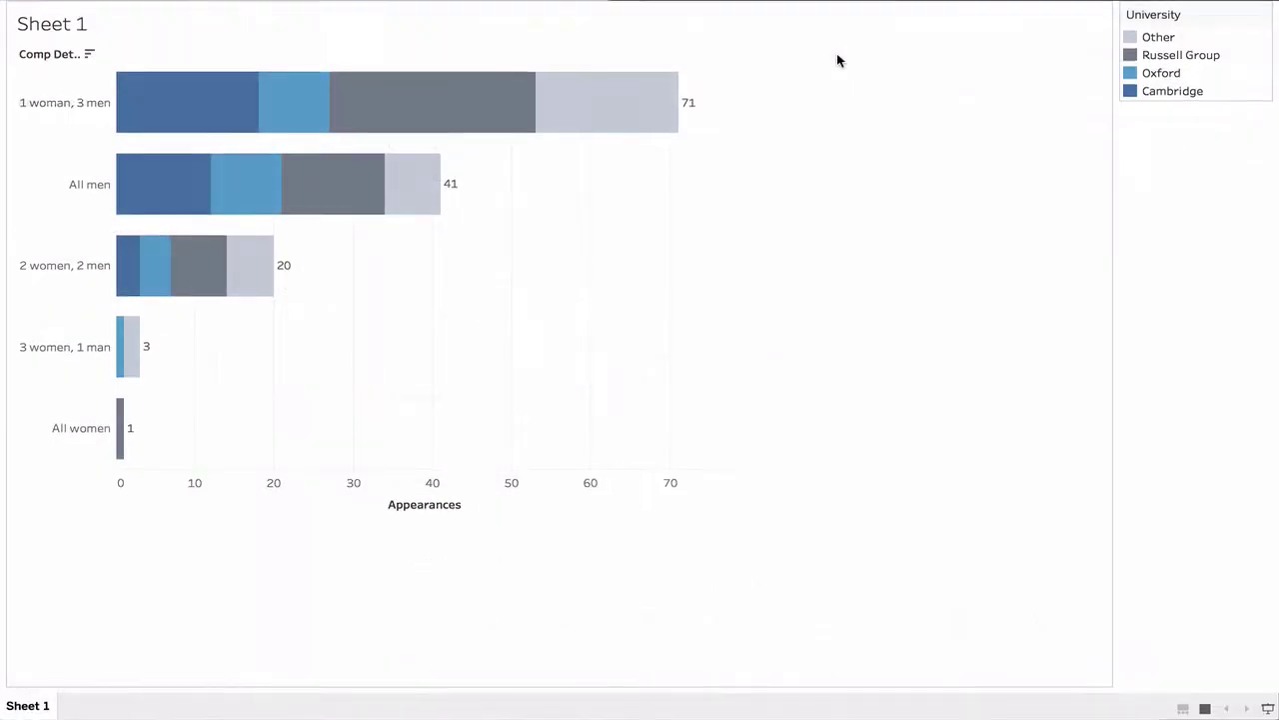